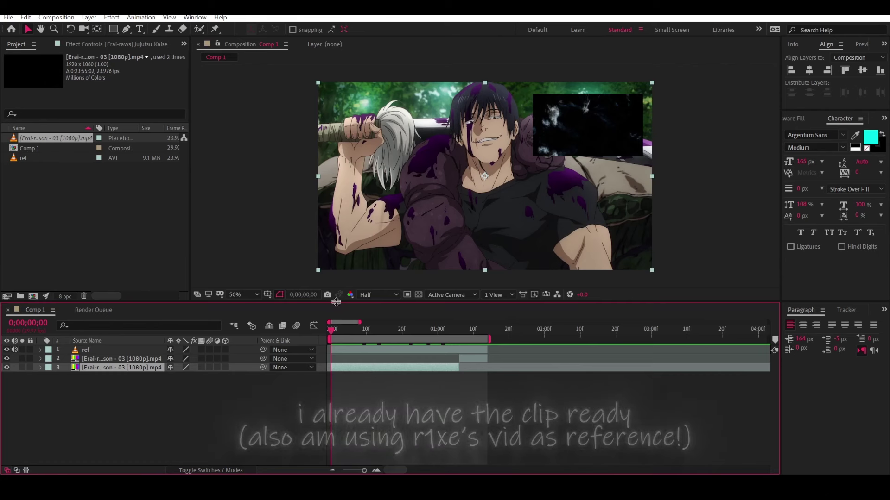
# - Add a full-frame 1920×1080 white solid, White Solid 1, to Comp 1 and bring up effect search
pyautogui.hotkey('ctrl', 'y')
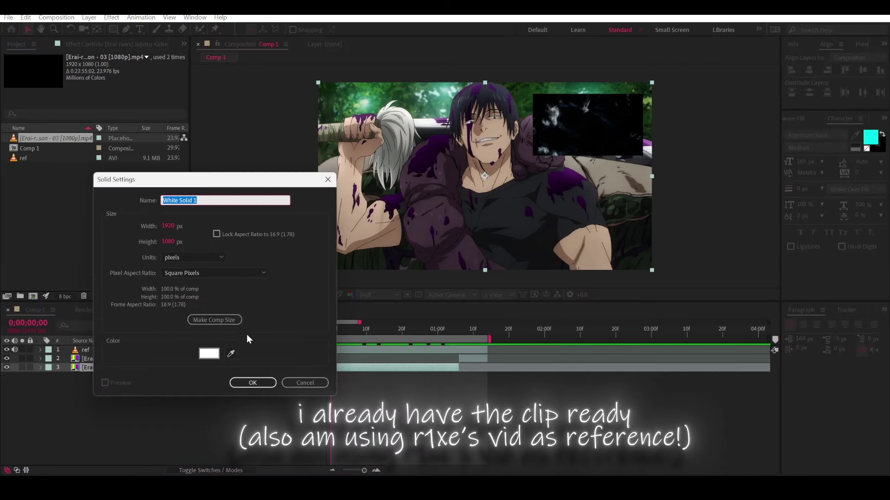
pyautogui.click(254, 383)
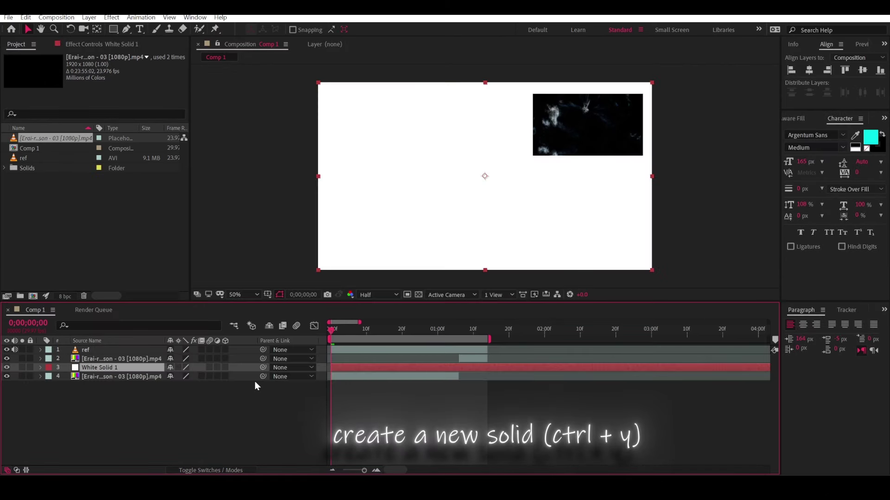
pyautogui.hotkey('ctrl', 'space')
# - Apply Fractal Noise to White Solid 1 and keep the solid at full length
pyautogui.write('fr')
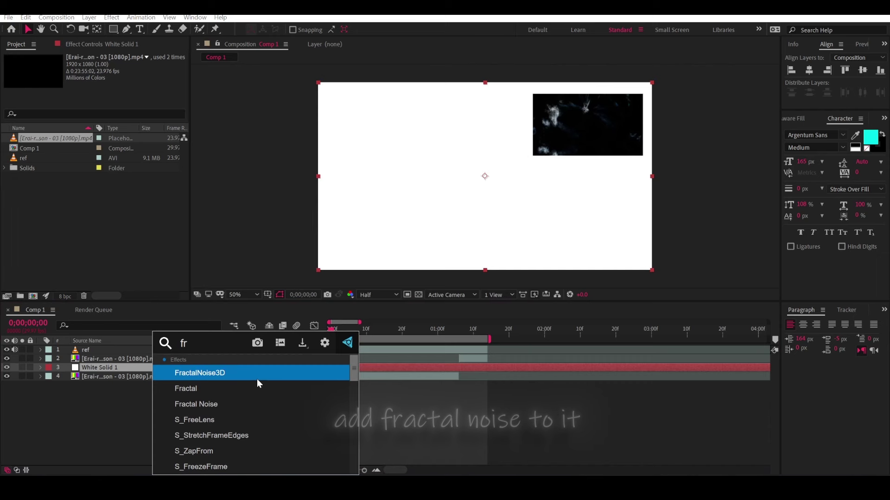
pyautogui.write('ac')
pyautogui.click(226, 402)
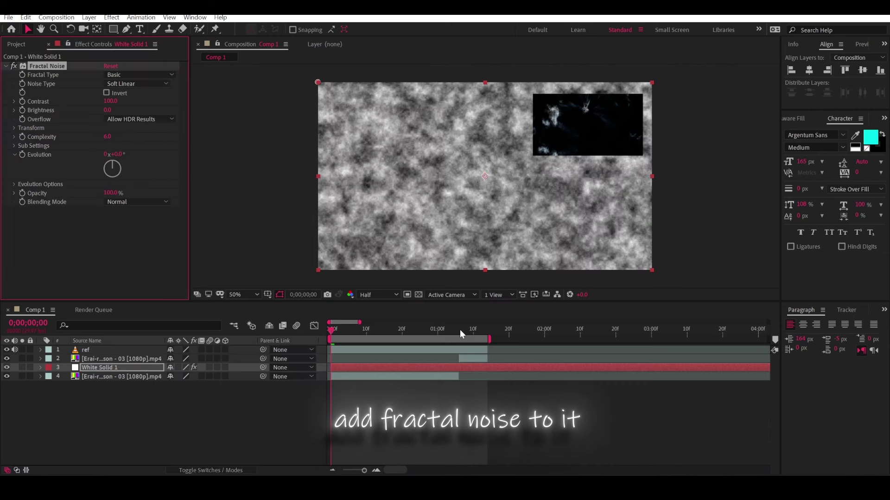
pyautogui.click(466, 330)
pyautogui.hotkey('alt', ']')
pyautogui.click(471, 365)
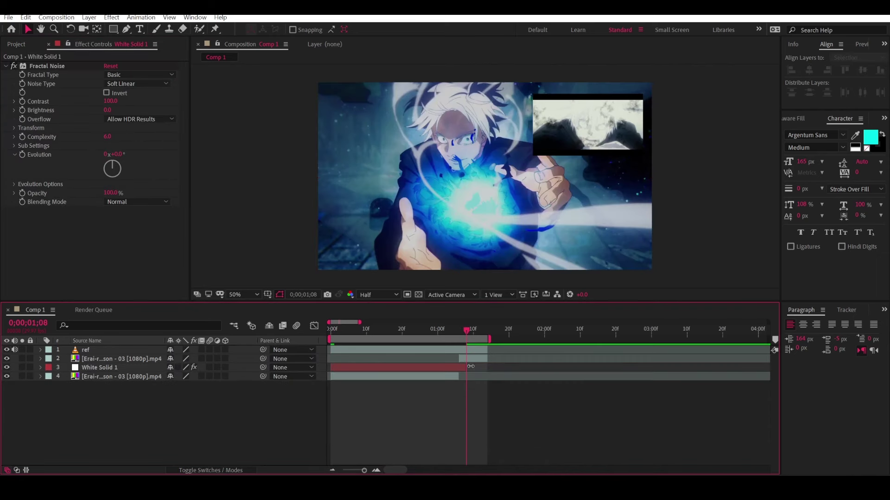
pyautogui.moveTo(471, 366); pyautogui.dragTo(482, 373)
# - Move the noise solid above the footage and set Contrast 196, Brightness -17
pyautogui.moveTo(103, 367); pyautogui.dragTo(327, 361)
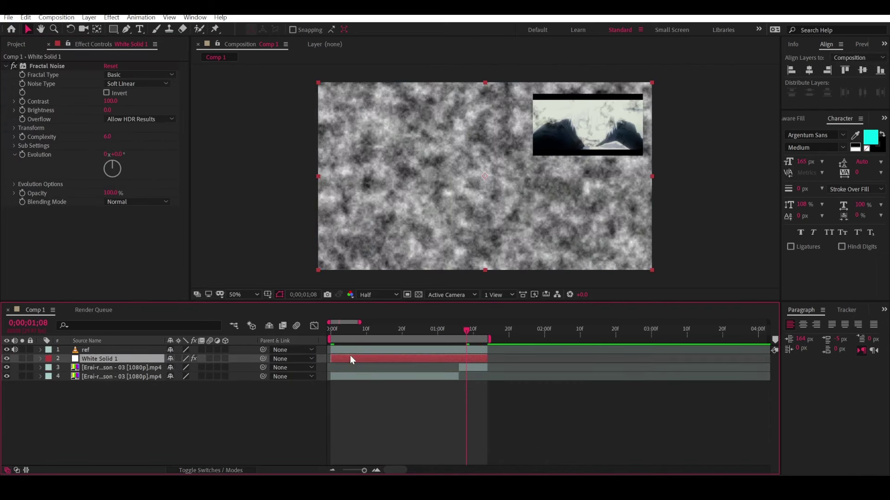
pyautogui.moveTo(348, 330); pyautogui.dragTo(340, 329)
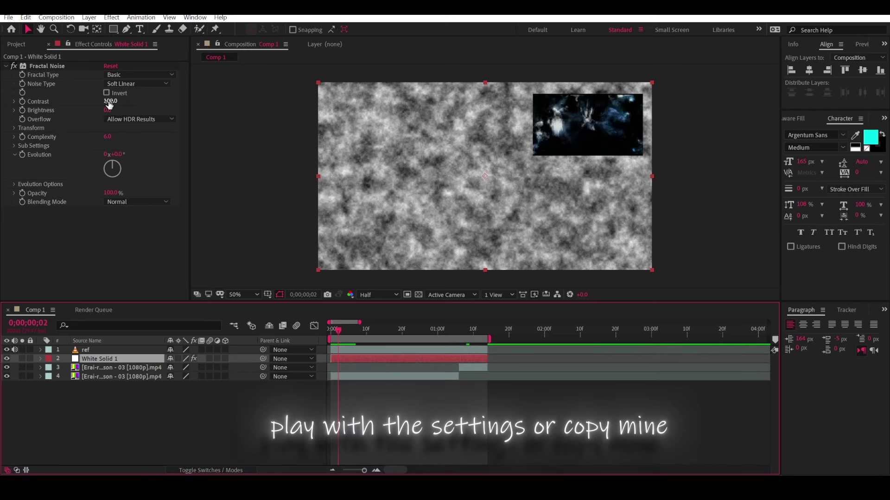
pyautogui.moveTo(109, 102)
pyautogui.mouseDown()
pyautogui.moveTo(170, 101)
pyautogui.moveTo(160, 101)
pyautogui.mouseUp()
pyautogui.moveTo(108, 111); pyautogui.dragTo(100, 110)
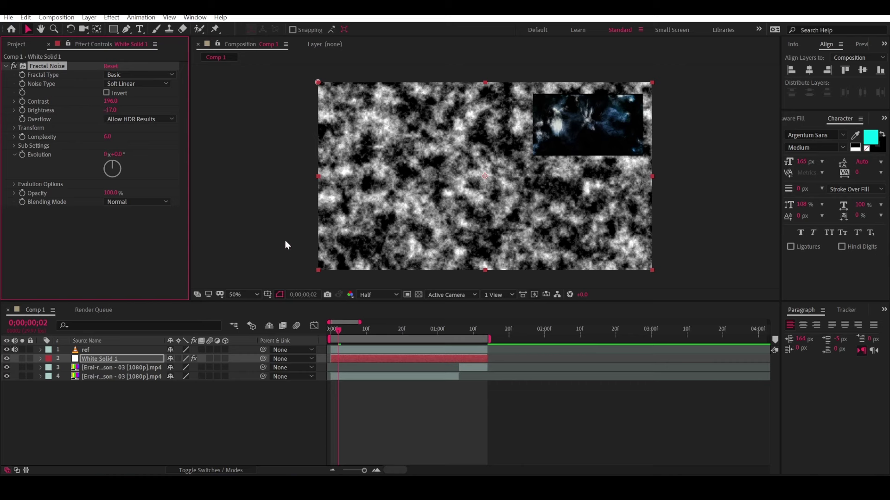
# - Place the noise solid directly above the clip and set the clip's TrkMat to Luma Matte
pyautogui.press('F4')
pyautogui.moveTo(116, 359); pyautogui.dragTo(142, 369)
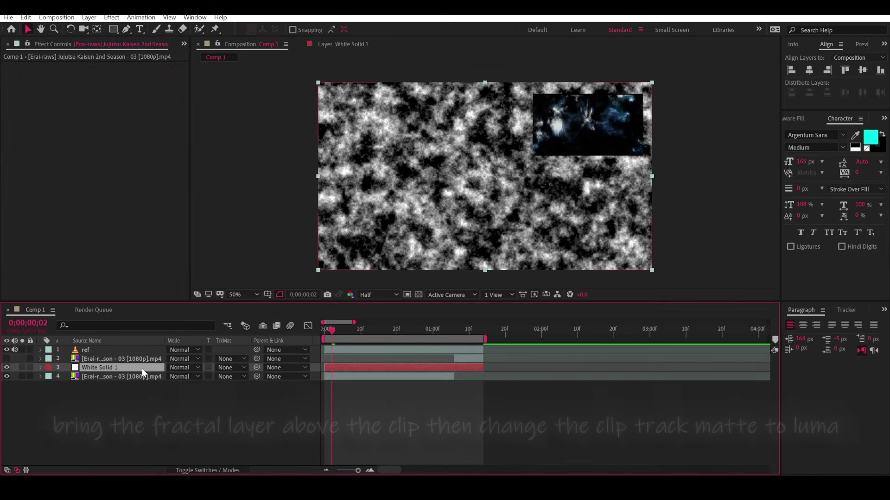
pyautogui.click(346, 377)
pyautogui.click(223, 377)
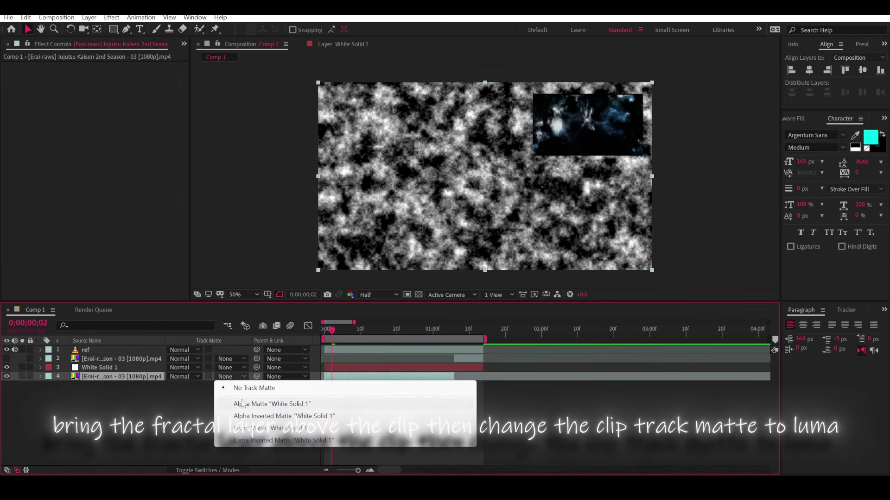
pyautogui.click(251, 428)
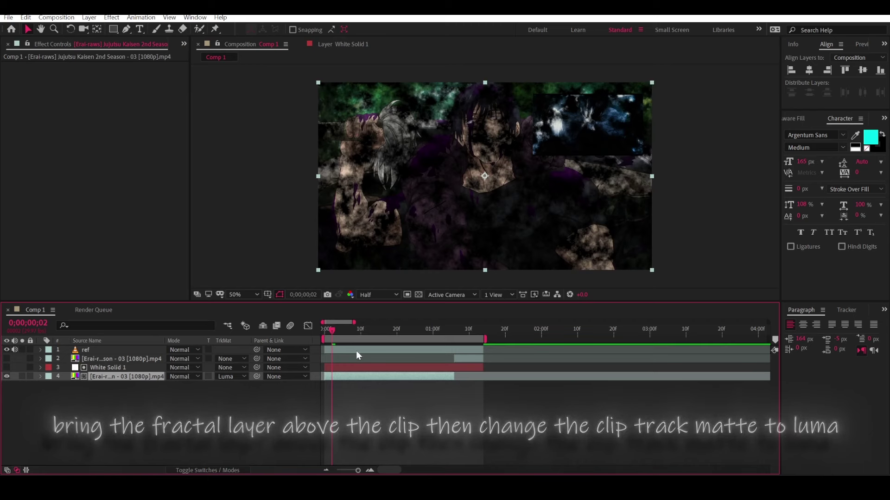
# - Preview the matte reveal across the first second, then select the solid at frame 16
pyautogui.click(340, 330)
pyautogui.moveTo(339, 330); pyautogui.dragTo(445, 337)
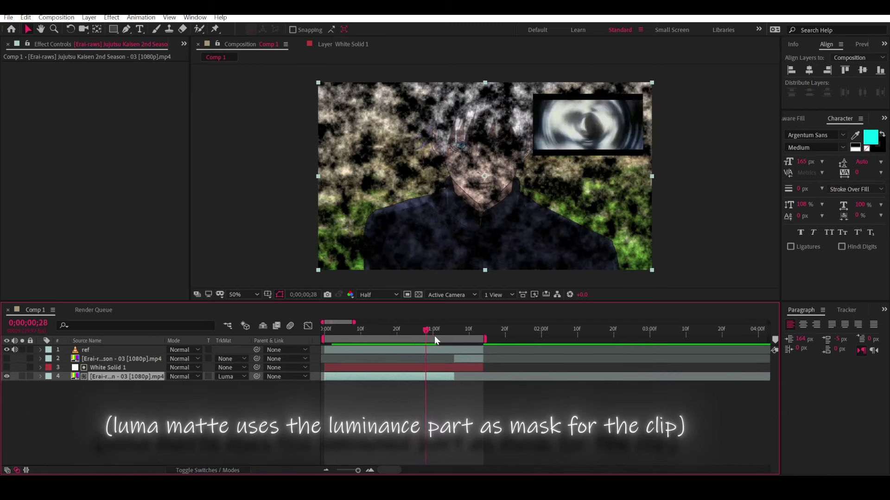
pyautogui.moveTo(446, 340); pyautogui.dragTo(383, 336)
pyautogui.click(107, 367)
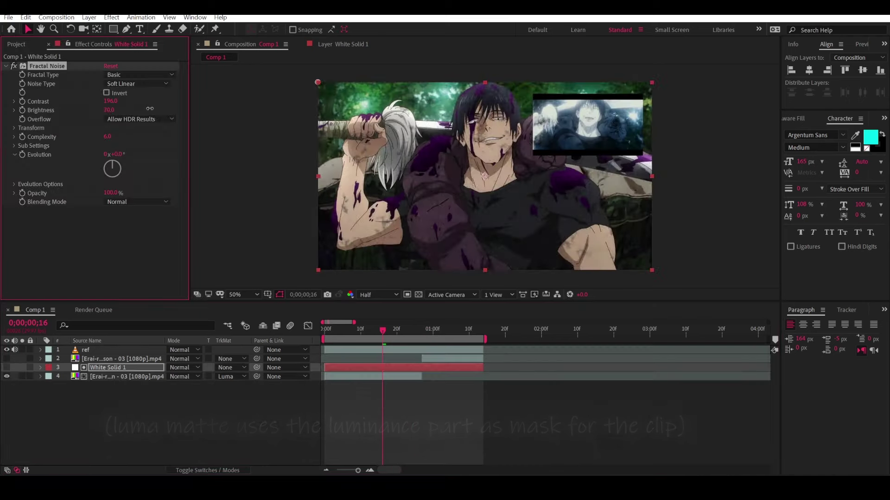
# - Switch the Fractal Type to Dynamic and lower Contrast to 293, then hide the solid
pyautogui.click(6, 368)
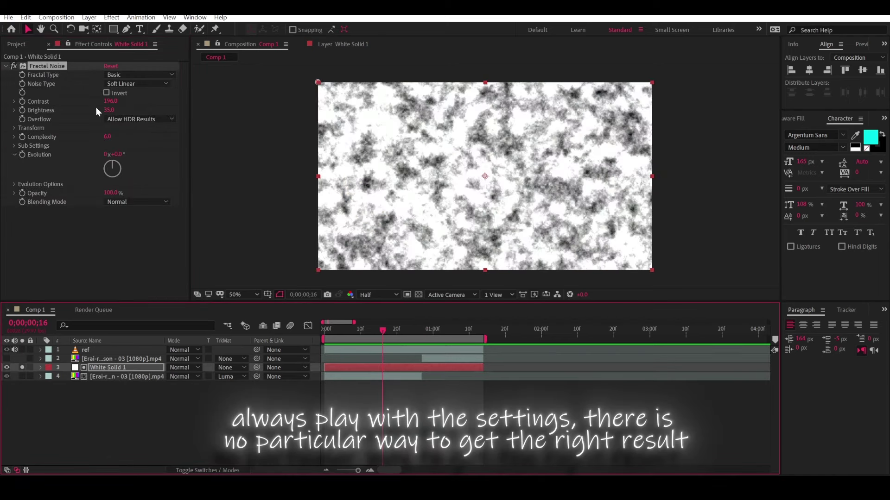
pyautogui.click(139, 83)
pyautogui.click(139, 75)
pyautogui.click(125, 140)
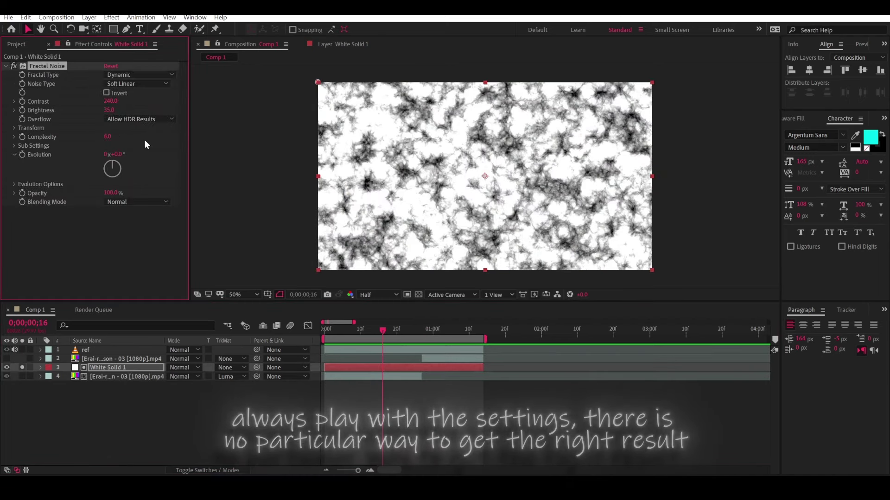
pyautogui.moveTo(159, 103); pyautogui.dragTo(138, 103)
pyautogui.click(7, 367)
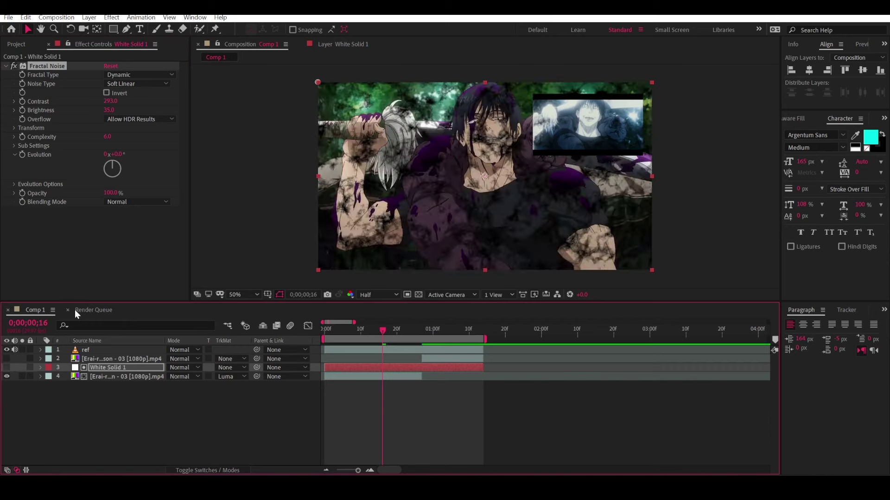
# - Rotate Evolution to 0x+56° and preview, trying Contrast 484 before undoing it
pyautogui.click(15, 140)
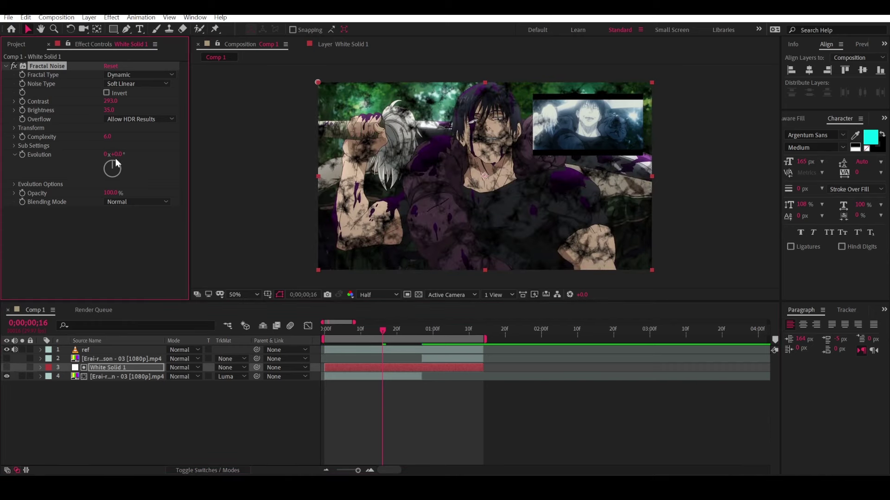
pyautogui.moveTo(114, 163); pyautogui.dragTo(122, 160)
pyautogui.click(408, 329)
pyautogui.moveTo(410, 339); pyautogui.dragTo(282, 330)
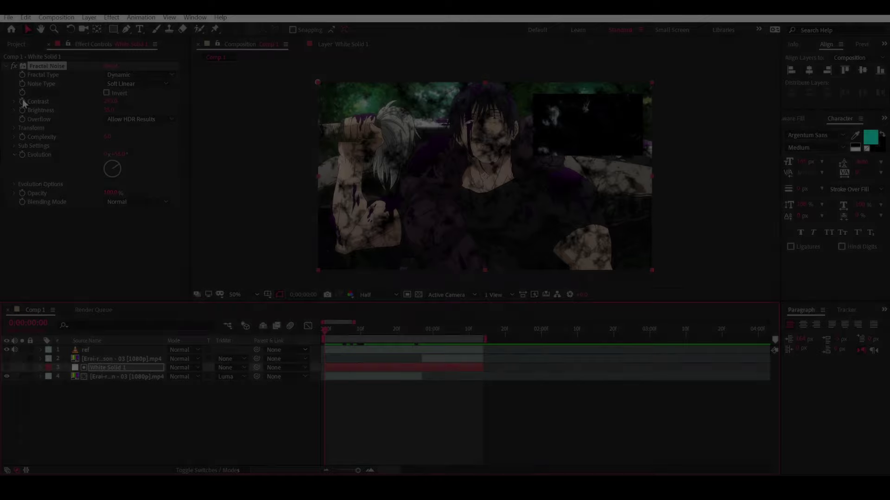
pyautogui.moveTo(111, 101); pyautogui.dragTo(206, 100)
pyautogui.hotkey('ctrl', 'z')
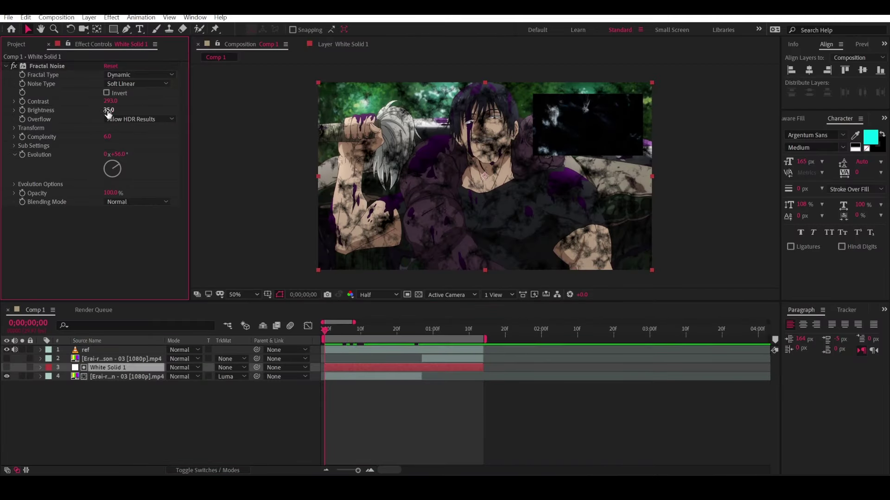
# - Keyframe Brightness at -78 on frame 0, then raise it for a second keyframe
pyautogui.moveTo(109, 110); pyautogui.dragTo(56, 115)
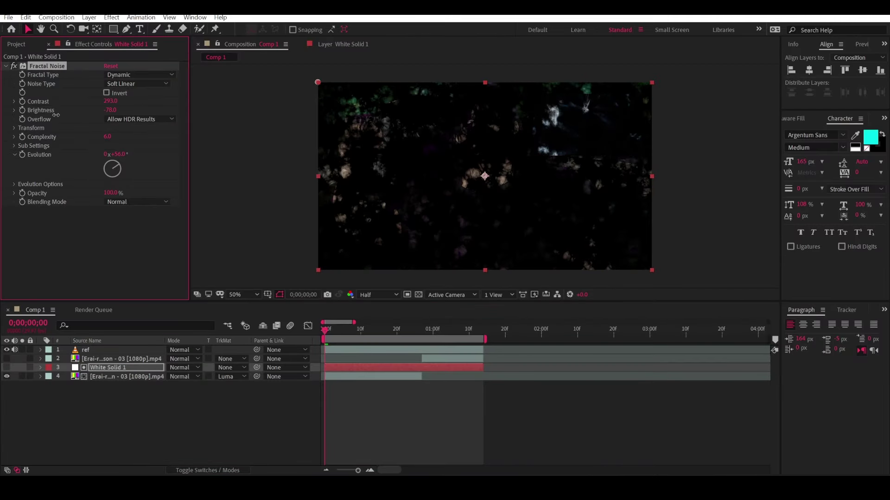
pyautogui.click(21, 110)
pyautogui.press('u')
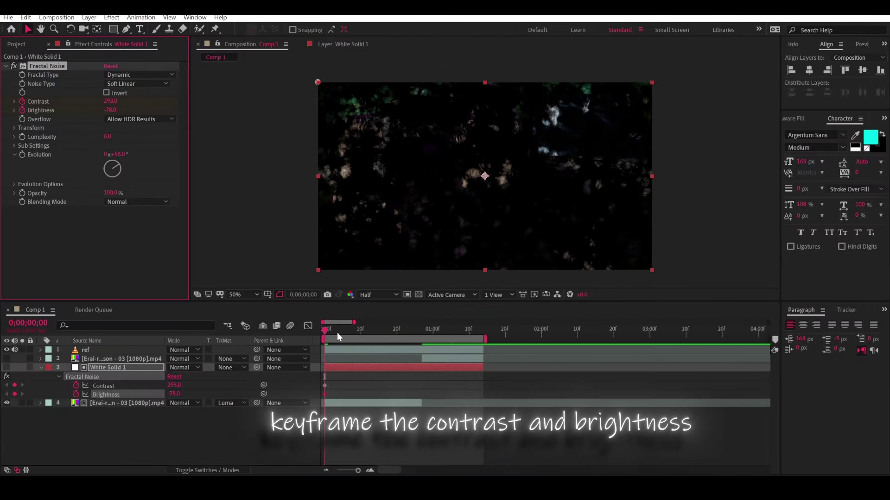
pyautogui.moveTo(337, 332); pyautogui.dragTo(400, 332)
pyautogui.moveTo(110, 110); pyautogui.dragTo(188, 111)
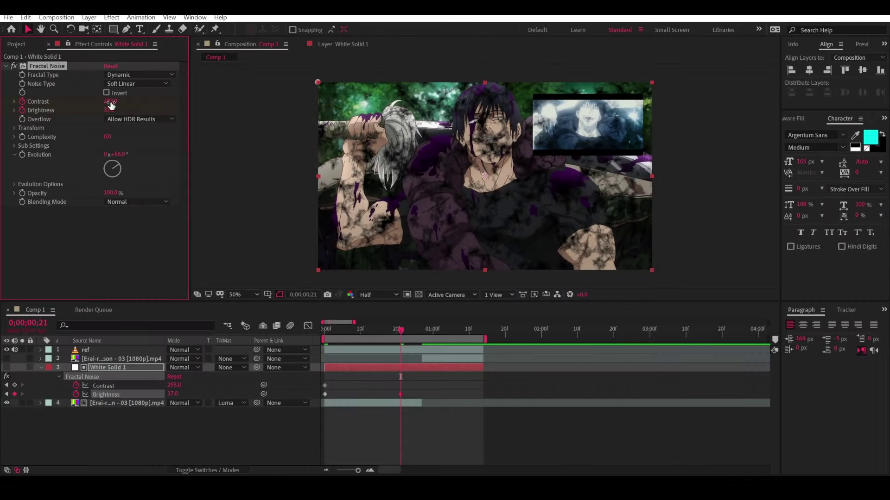
# - At the second keyframe, set Contrast to 257, raise Brightness and turn Evolution to 247°
pyautogui.moveTo(111, 106); pyautogui.dragTo(163, 105)
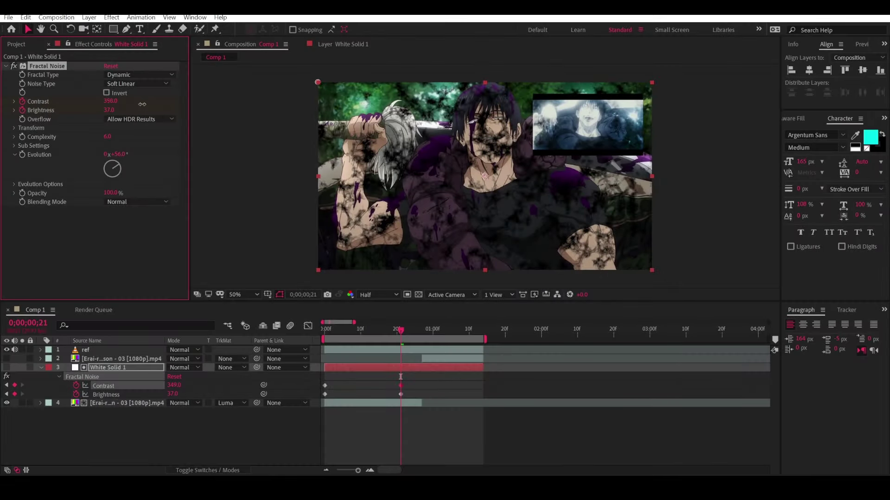
pyautogui.moveTo(118, 174)
pyautogui.mouseDown()
pyautogui.moveTo(93, 159)
pyautogui.moveTo(110, 165)
pyautogui.mouseUp()
pyautogui.write('257')
pyautogui.press('Return')
pyautogui.moveTo(109, 109)
pyautogui.mouseDown()
pyautogui.moveTo(146, 114)
pyautogui.moveTo(120, 118)
pyautogui.mouseUp()
# - Preview the transition and shift the second keyframes earlier to frame 16
pyautogui.moveTo(324, 332); pyautogui.dragTo(401, 340)
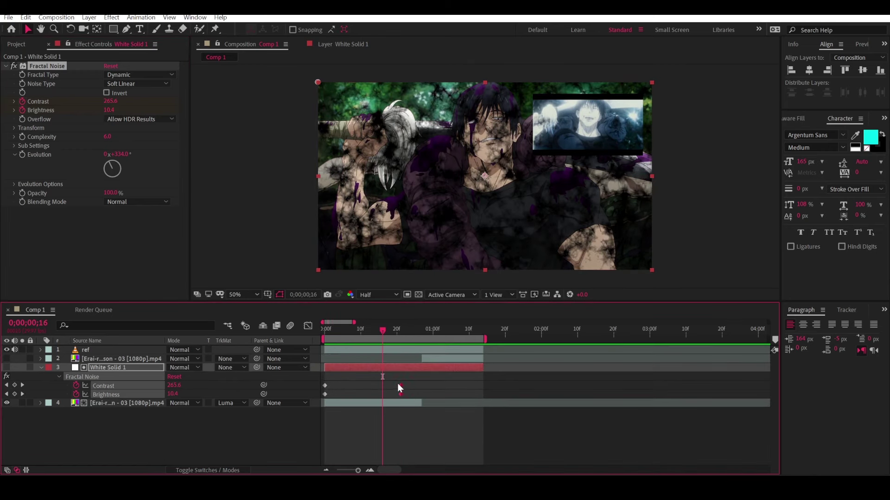
pyautogui.moveTo(400, 385); pyautogui.dragTo(383, 392)
pyautogui.moveTo(404, 330); pyautogui.dragTo(465, 343)
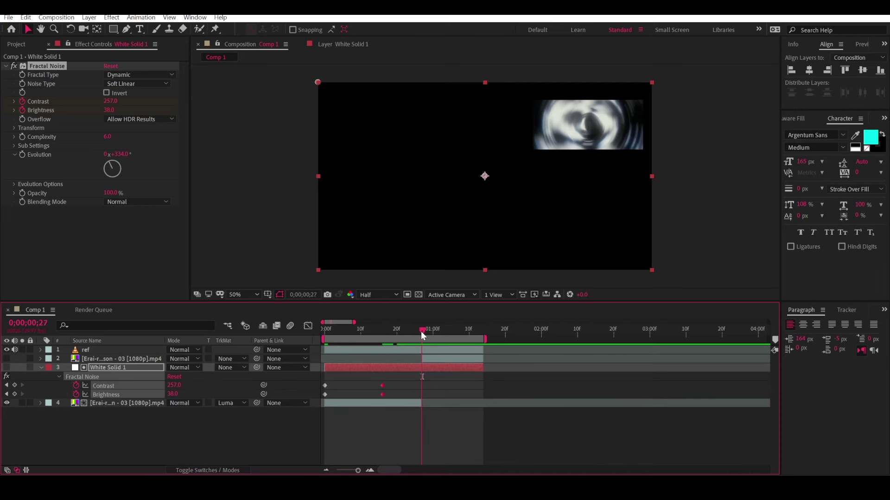
# - Show the upper clip and add a lower Brightness keyframe at frame 23
pyautogui.click(121, 359)
pyautogui.click(6, 358)
pyautogui.moveTo(418, 329); pyautogui.dragTo(407, 330)
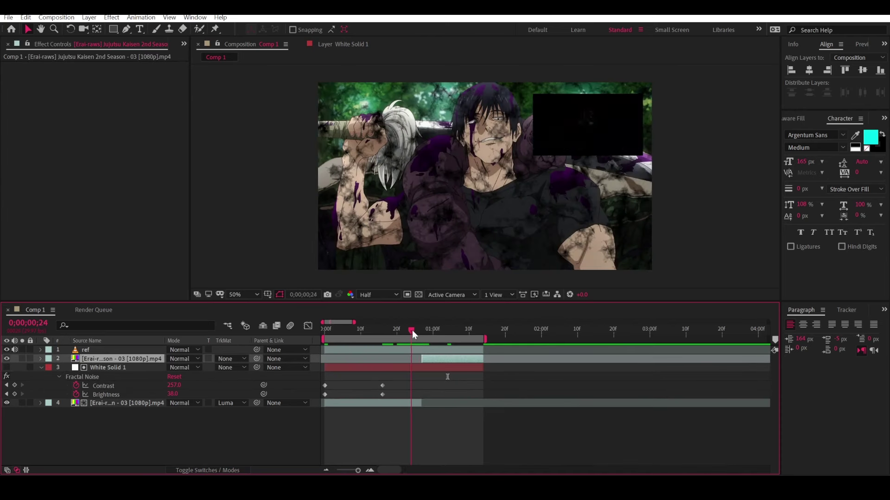
pyautogui.moveTo(173, 393); pyautogui.dragTo(138, 394)
# - Enlarge the noise Scale to 174 and key Brightness down to -78 at frame 24
pyautogui.click(15, 128)
pyautogui.moveTo(110, 154); pyautogui.dragTo(154, 156)
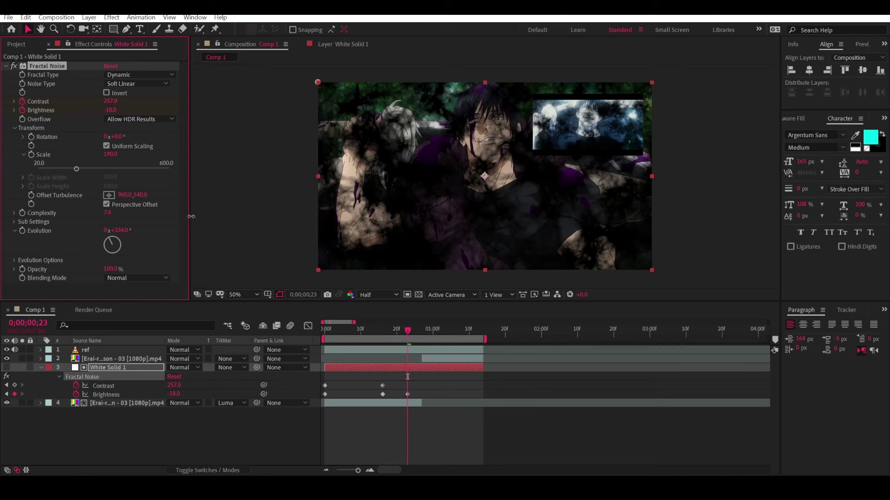
pyautogui.moveTo(417, 330); pyautogui.dragTo(411, 330)
pyautogui.click(407, 394)
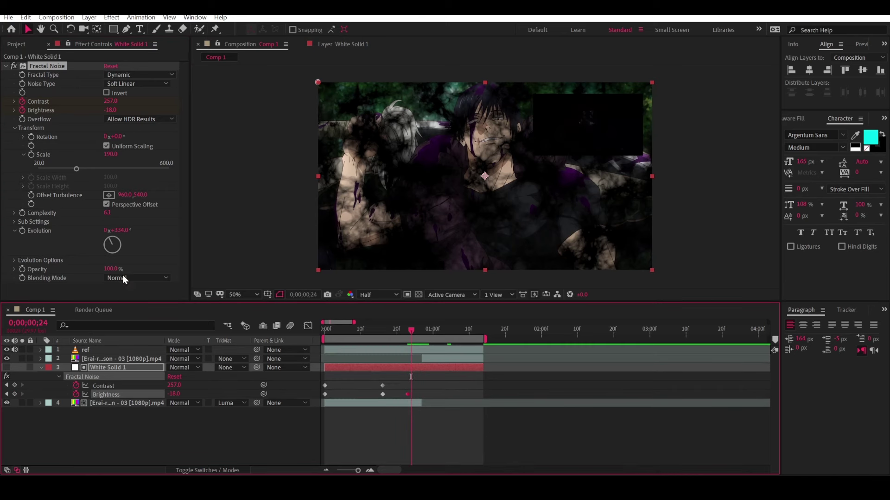
pyautogui.moveTo(110, 110); pyautogui.dragTo(27, 118)
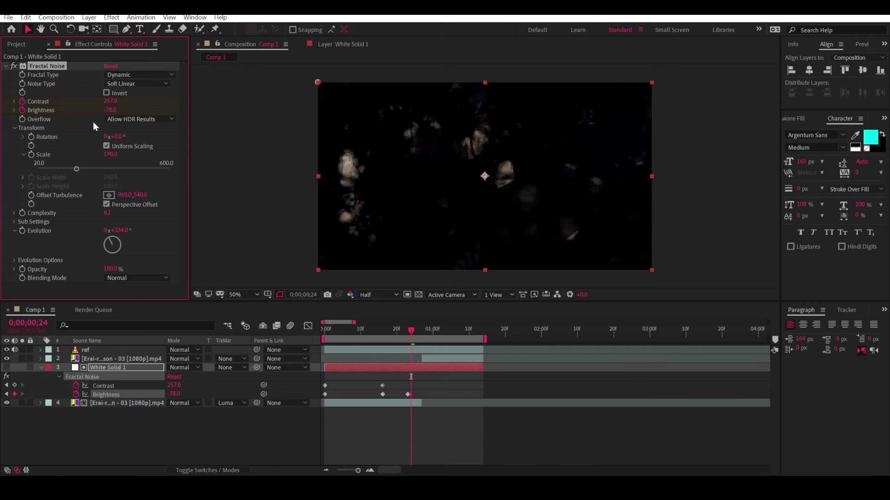
# - Trim White Solid 1 to end at frame 25, then extend it back to full length
pyautogui.click(415, 330)
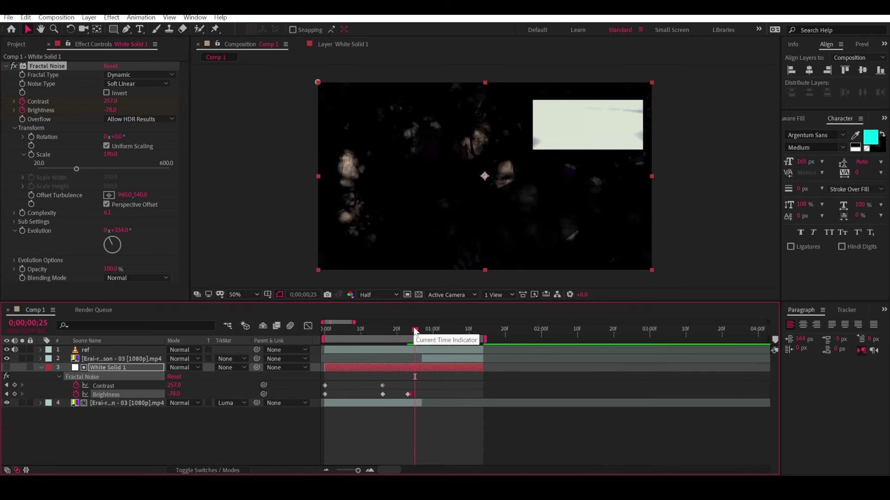
pyautogui.moveTo(487, 367); pyautogui.dragTo(414, 367)
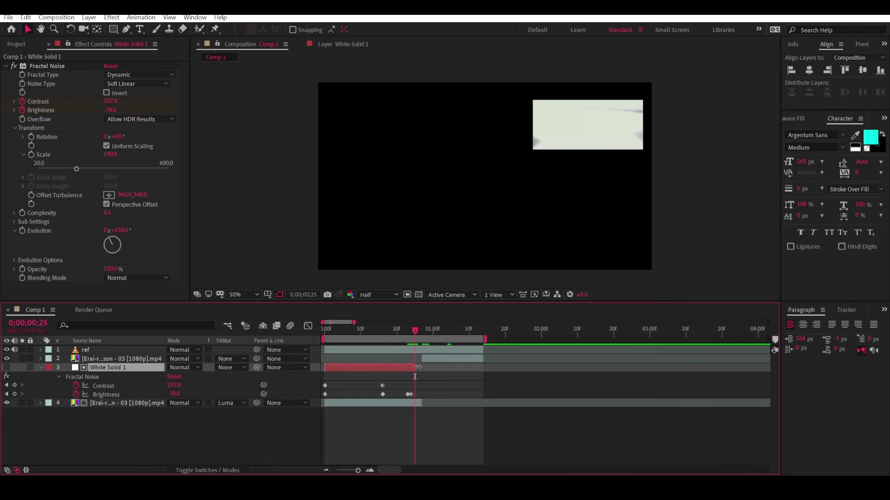
pyautogui.moveTo(418, 368); pyautogui.dragTo(475, 369)
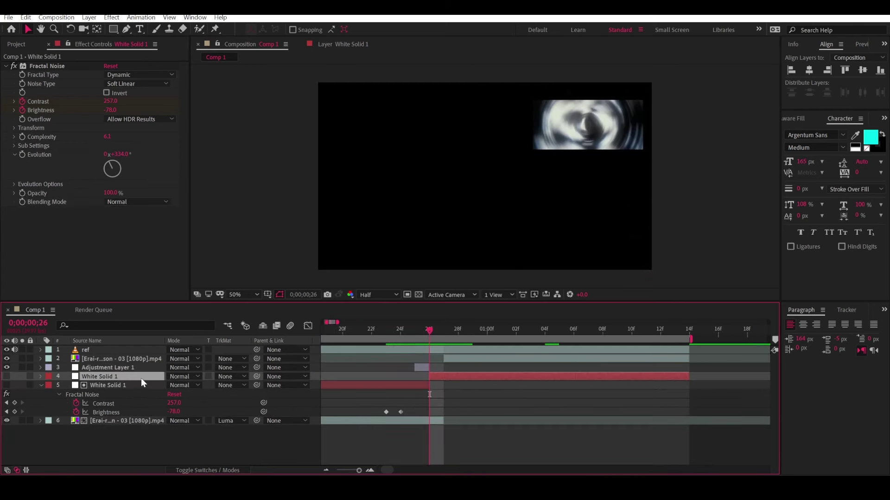
# - Set the second clip's TrkMat to Luma Matte using the duplicated noise solid
pyautogui.click(142, 360)
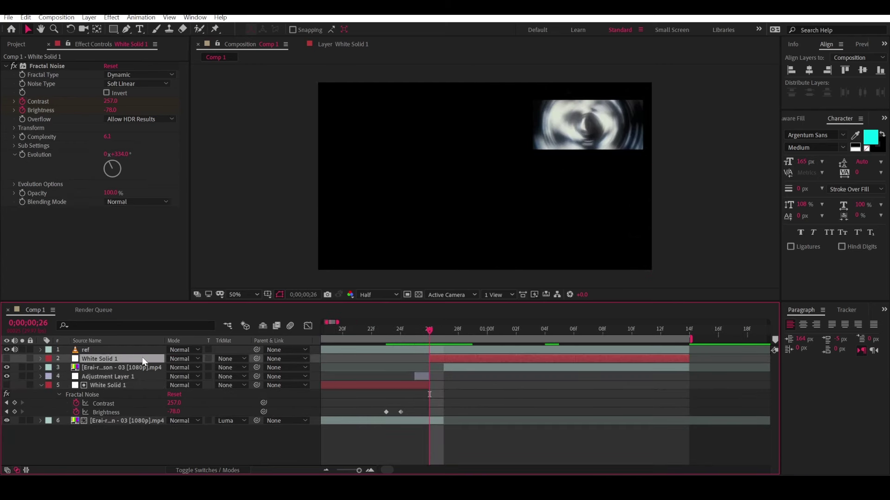
pyautogui.click(228, 368)
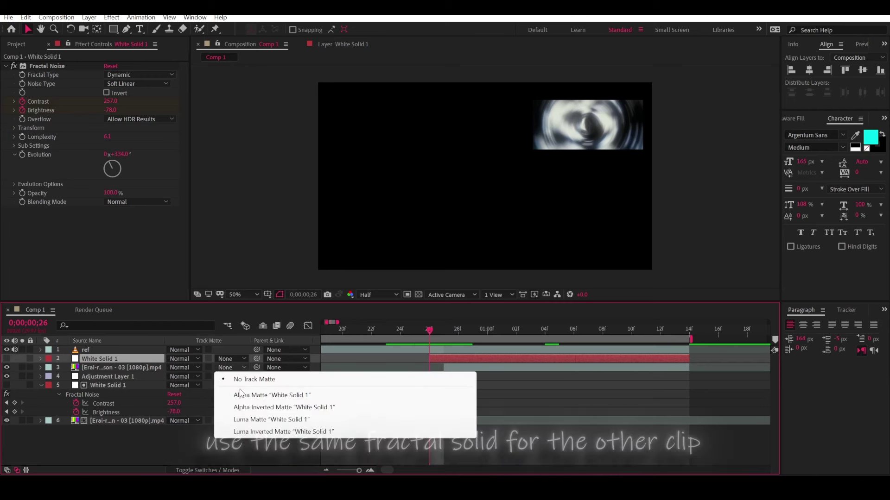
pyautogui.click(251, 419)
pyautogui.moveTo(441, 329); pyautogui.dragTo(573, 332)
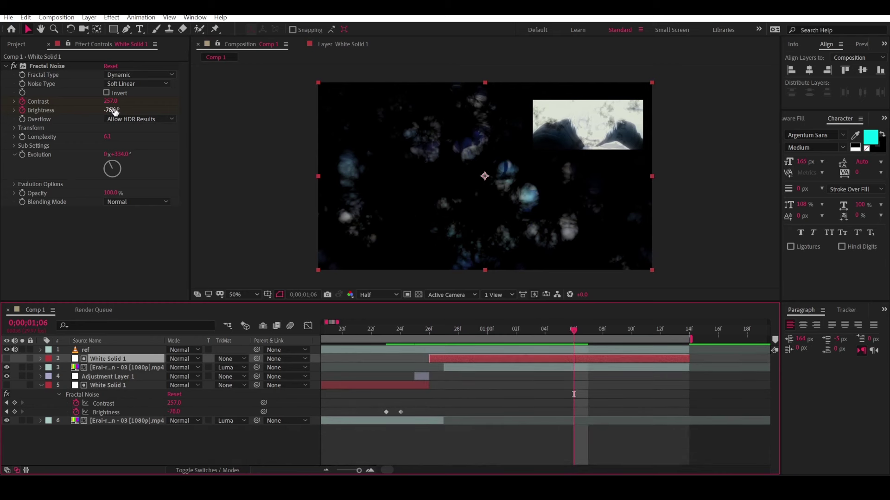
# - Slide the duplicate's Contrast and Brightness keyframes and the second clip to start at frame 26
pyautogui.press('u')
pyautogui.click(435, 329)
pyautogui.moveTo(410, 380); pyautogui.dragTo(373, 391)
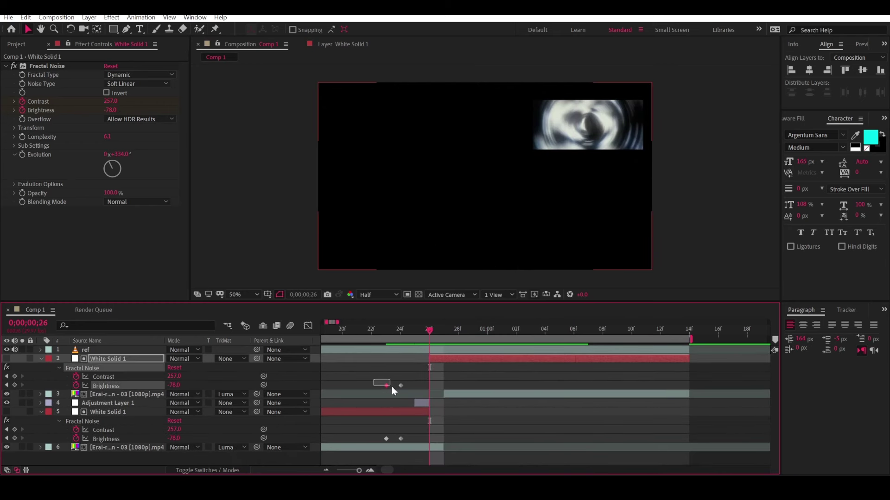
pyautogui.click(331, 469)
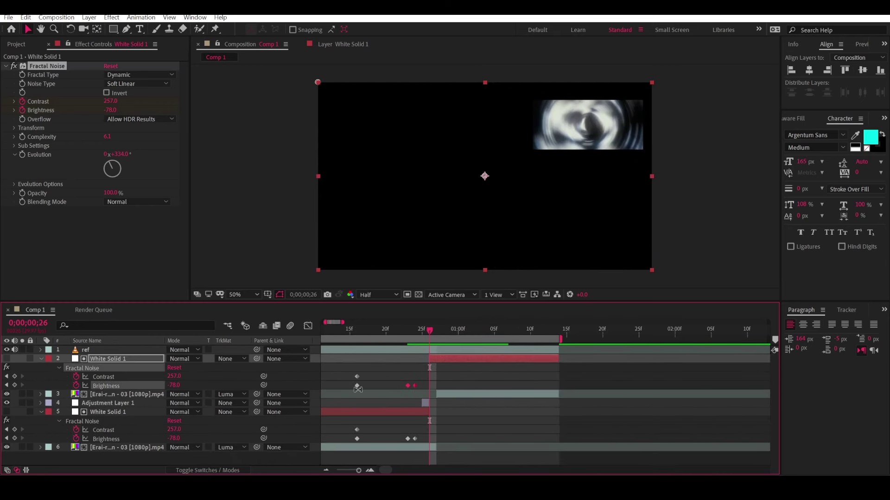
pyautogui.moveTo(349, 368); pyautogui.dragTo(406, 388)
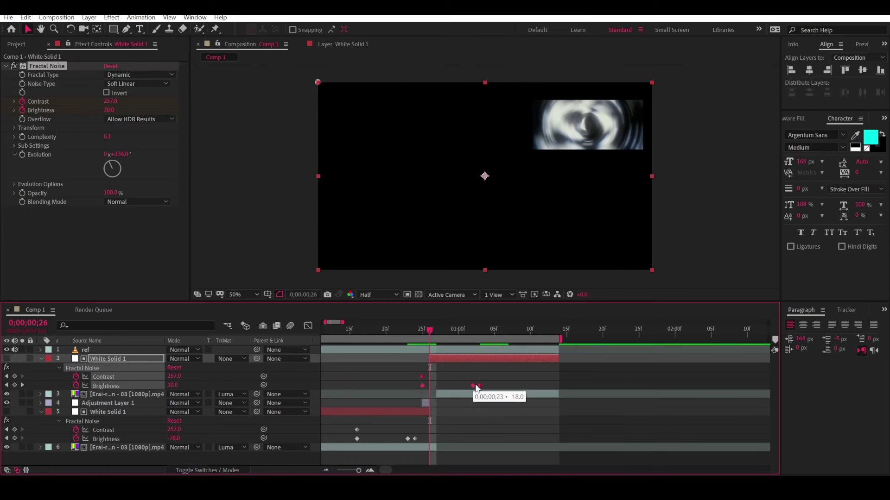
pyautogui.moveTo(475, 388)
pyautogui.mouseDown()
pyautogui.moveTo(482, 388)
pyautogui.moveTo(441, 395)
pyautogui.mouseUp()
pyautogui.click(371, 471)
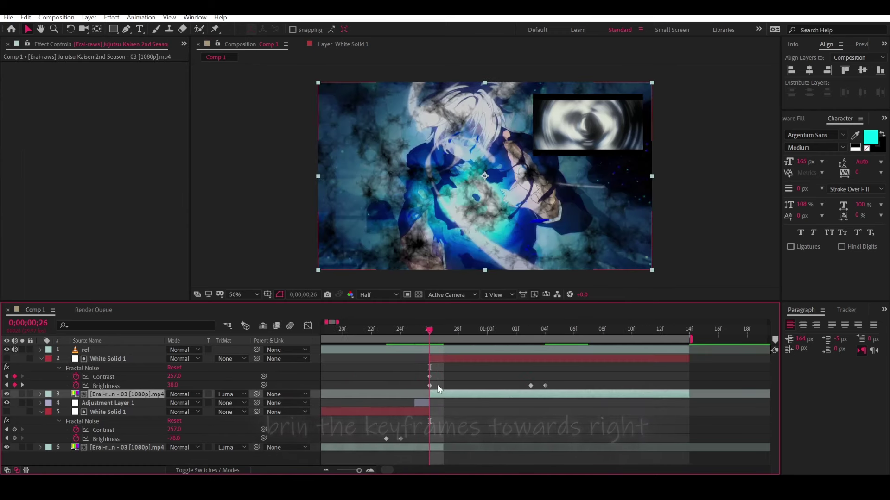
pyautogui.click(432, 379)
# - Darken Brightness, then raise it at 1;04 to reveal the second clip
pyautogui.moveTo(107, 111); pyautogui.dragTo(88, 111)
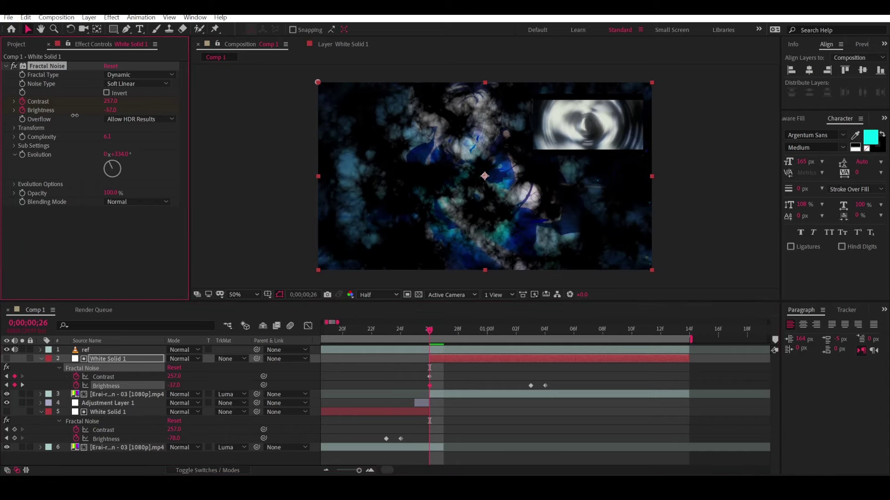
pyautogui.moveTo(430, 329); pyautogui.dragTo(545, 329)
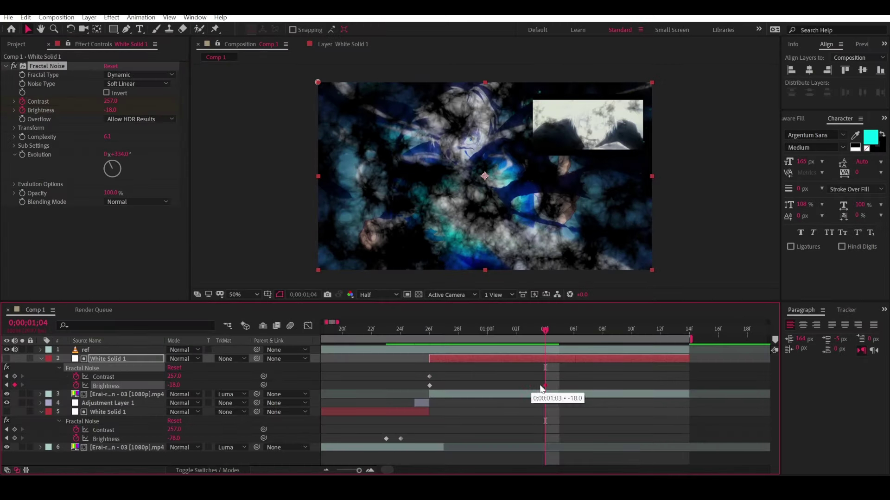
pyautogui.moveTo(110, 112)
pyautogui.mouseDown()
pyautogui.moveTo(153, 110)
pyautogui.moveTo(134, 103)
pyautogui.mouseUp()
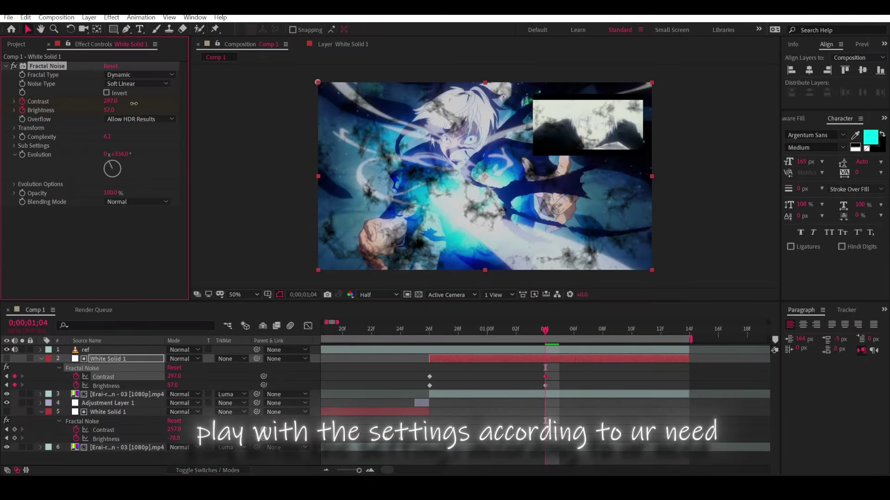
pyautogui.click(14, 128)
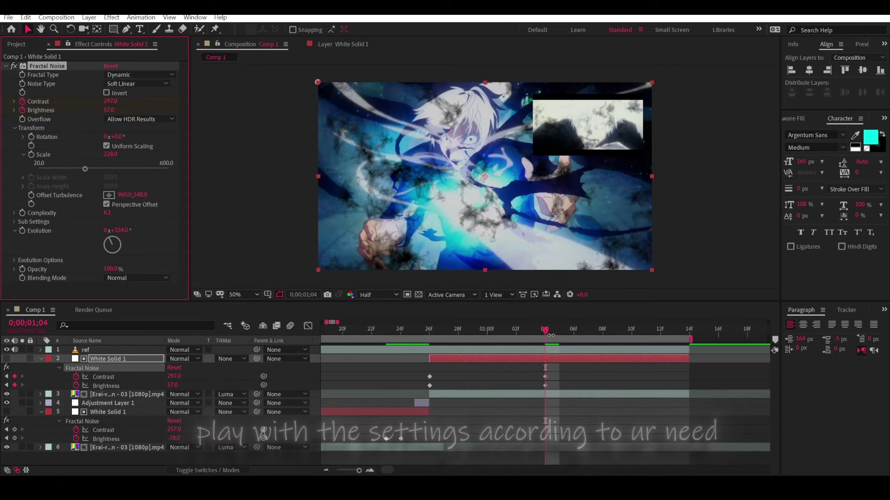
pyautogui.click(658, 331)
pyautogui.moveTo(657, 334)
pyautogui.mouseDown()
pyautogui.moveTo(549, 337)
pyautogui.moveTo(666, 339)
pyautogui.mouseUp()
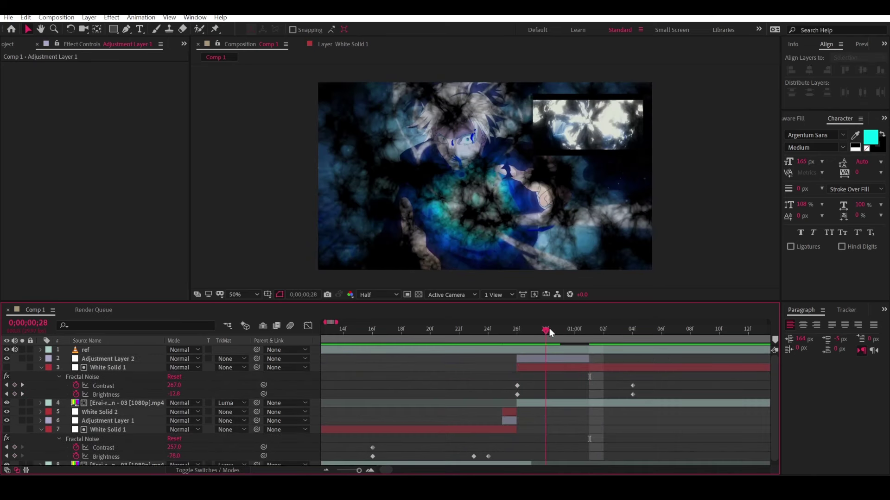
# - Give the frame-26 adjustment layer CC Radial Blur with Amount 21
pyautogui.moveTo(549, 329); pyautogui.dragTo(595, 330)
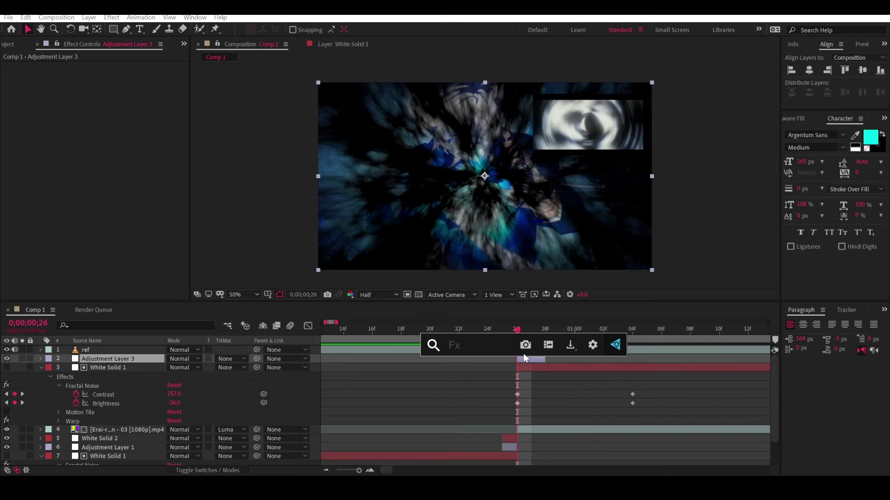
pyautogui.write('radia')
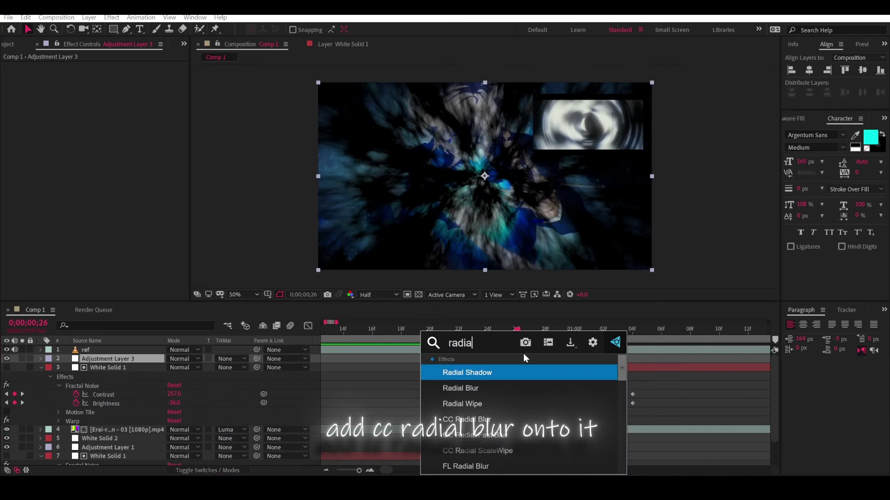
pyautogui.write('l')
pyautogui.click(479, 419)
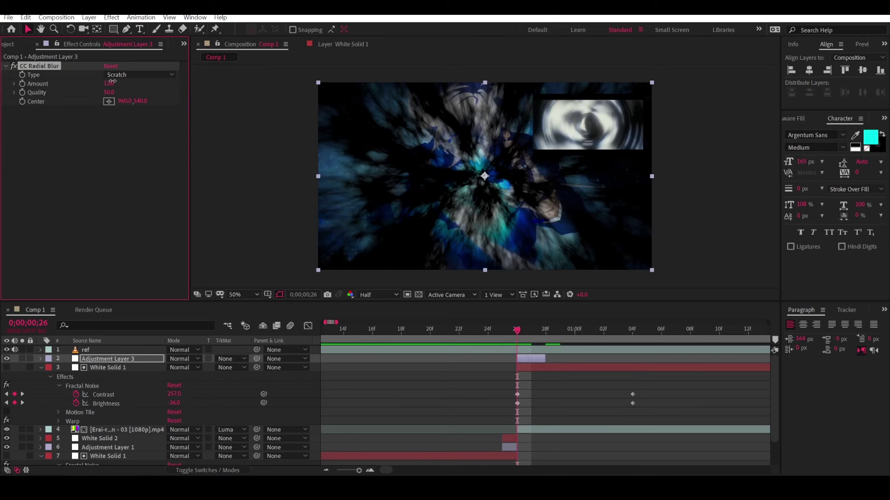
pyautogui.moveTo(112, 81); pyautogui.dragTo(115, 80)
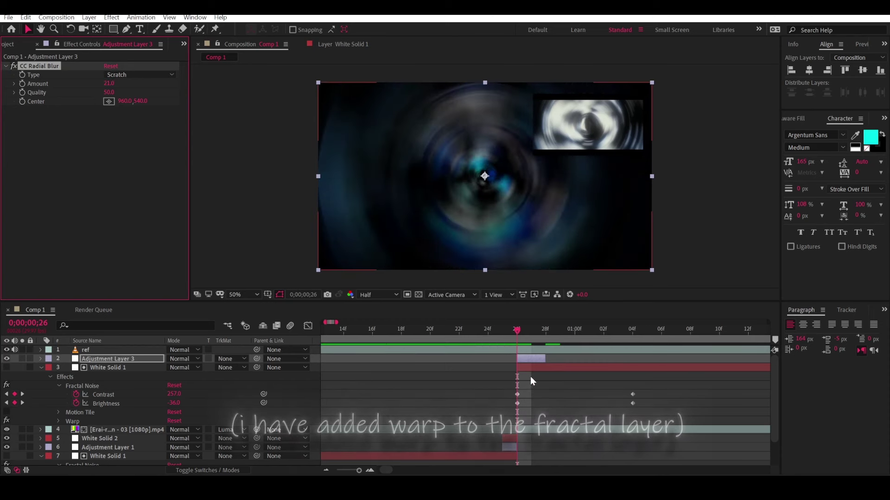
pyautogui.click(538, 366)
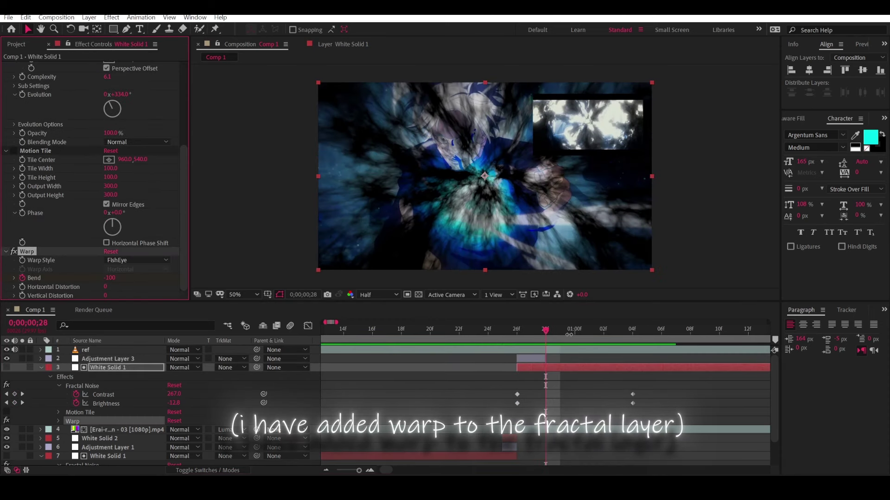
# - Set the Warp Bend to 0 at 1;04 on White Solid 1
pyautogui.press('u')
pyautogui.press('u')
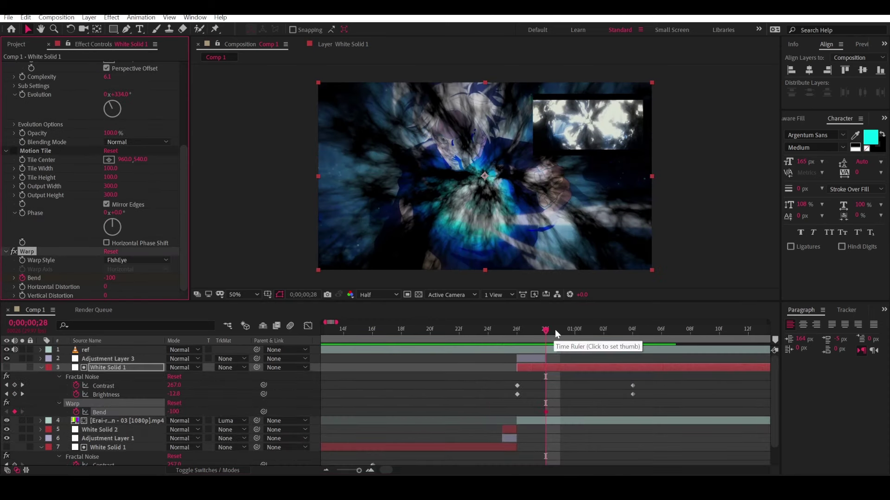
pyautogui.moveTo(554, 330); pyautogui.dragTo(638, 334)
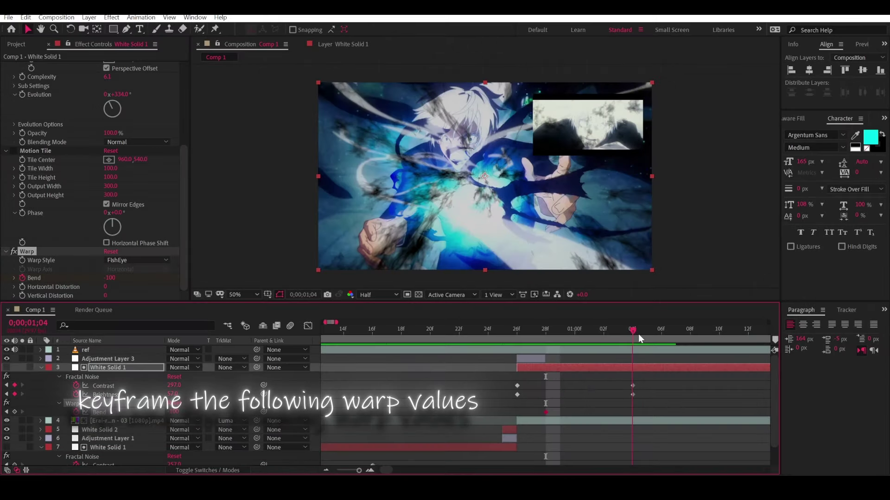
pyautogui.click(110, 278)
pyautogui.write('0')
pyautogui.press('Return')
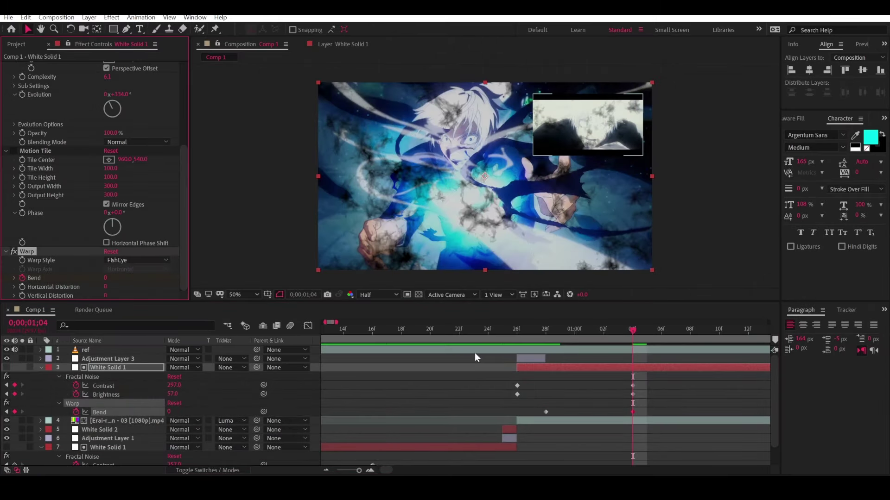
# - Preview the start, then Easy Ease the Contrast and Brightness keyframes and show their graph
pyautogui.moveTo(468, 329); pyautogui.dragTo(255, 329)
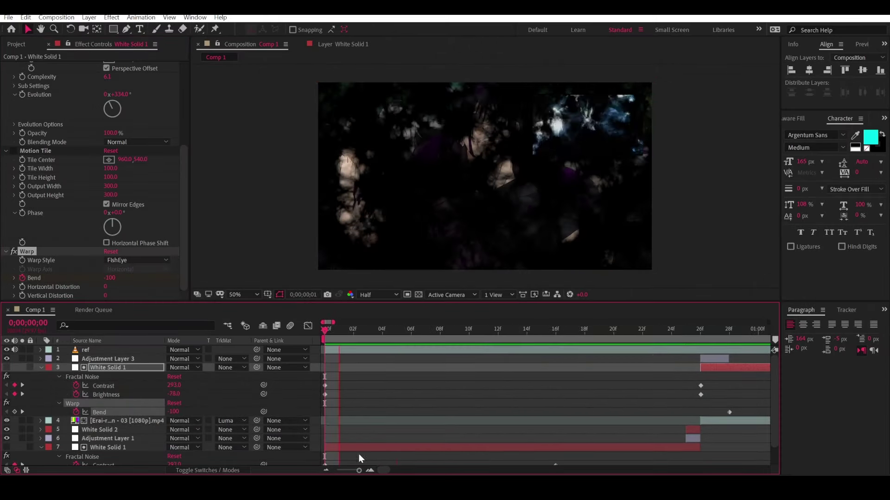
pyautogui.press('space')
pyautogui.click(326, 470)
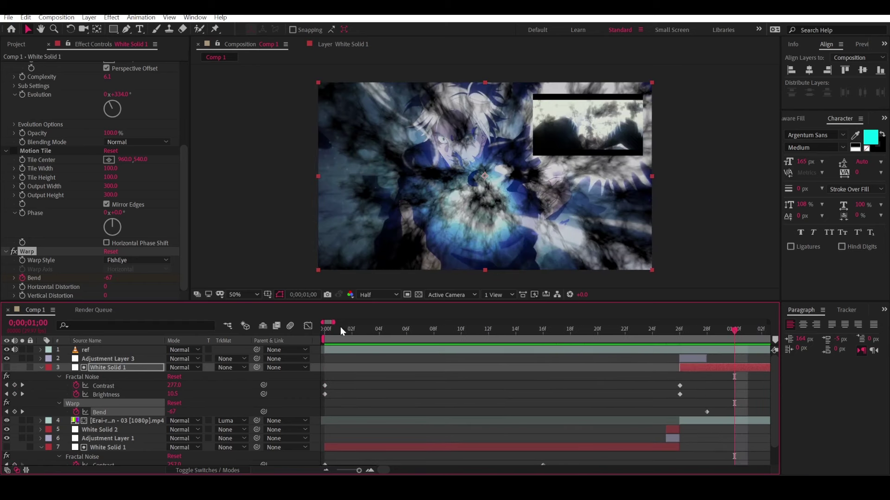
pyautogui.moveTo(325, 330); pyautogui.dragTo(448, 329)
pyautogui.scroll(-1, 454, 366)
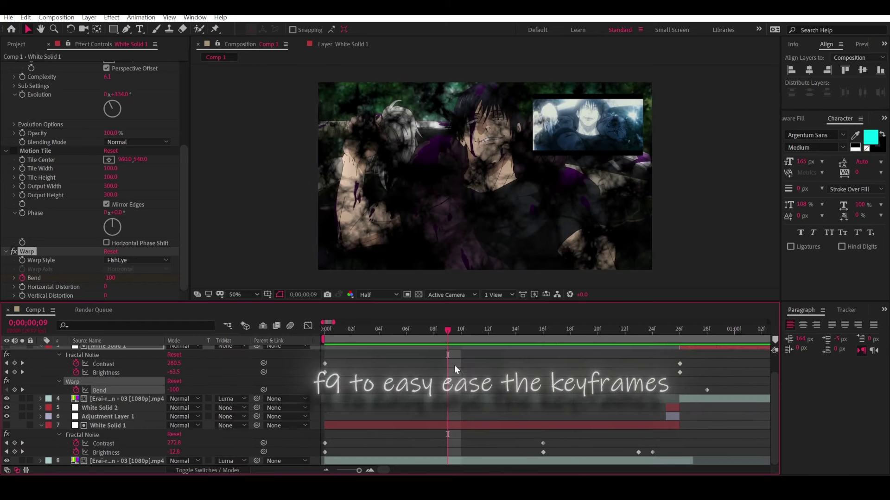
pyautogui.moveTo(552, 433)
pyautogui.mouseDown()
pyautogui.moveTo(529, 457)
pyautogui.moveTo(515, 443)
pyautogui.mouseUp()
pyautogui.press('F9')
pyautogui.click(307, 326)
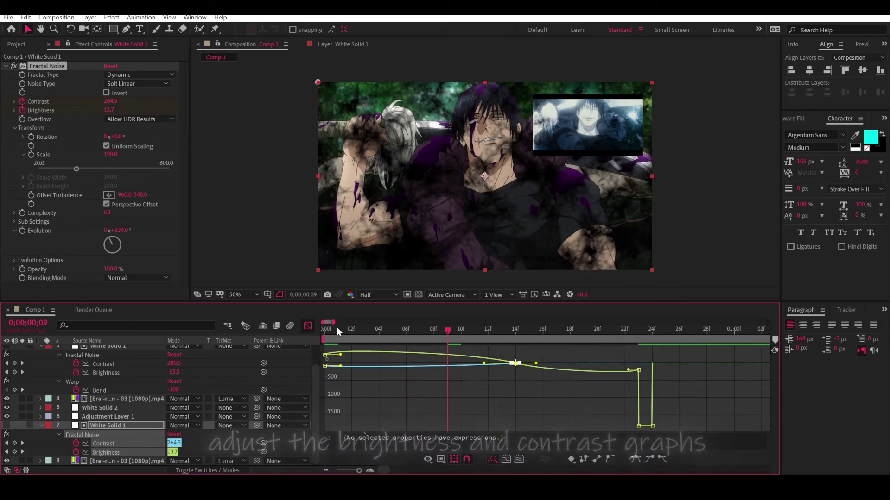
# - Show the Contrast curve alone as a value graph and select its keyframes
pyautogui.hotkey('shift', 'F3')
pyautogui.hotkey('shift', 'F3')
pyautogui.rightClick(420, 353)
pyautogui.click(467, 351)
pyautogui.click(324, 352)
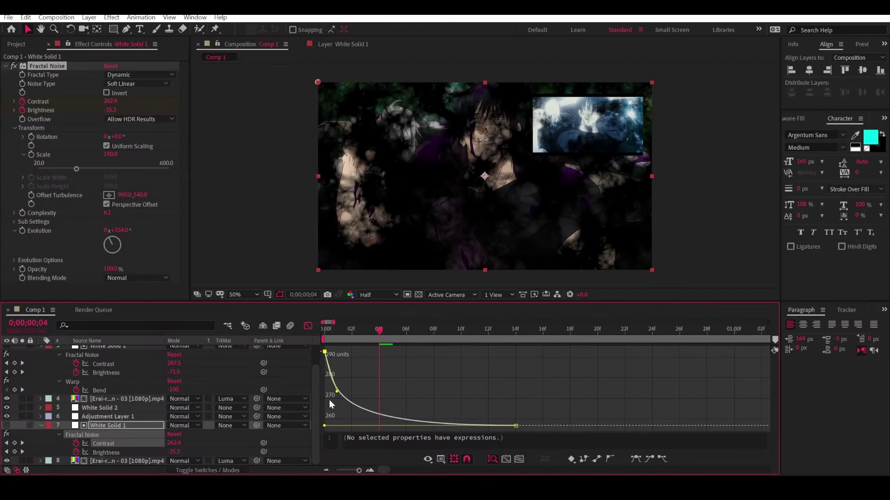
# - Ease the first Brightness keyframe and steepen its curve right after frame 0
pyautogui.click(88, 450)
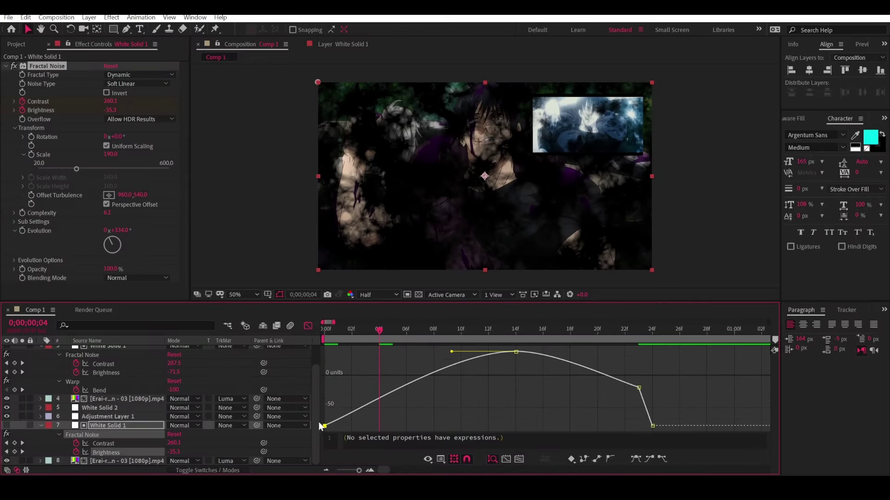
pyautogui.press('F9')
pyautogui.moveTo(354, 398); pyautogui.dragTo(369, 358)
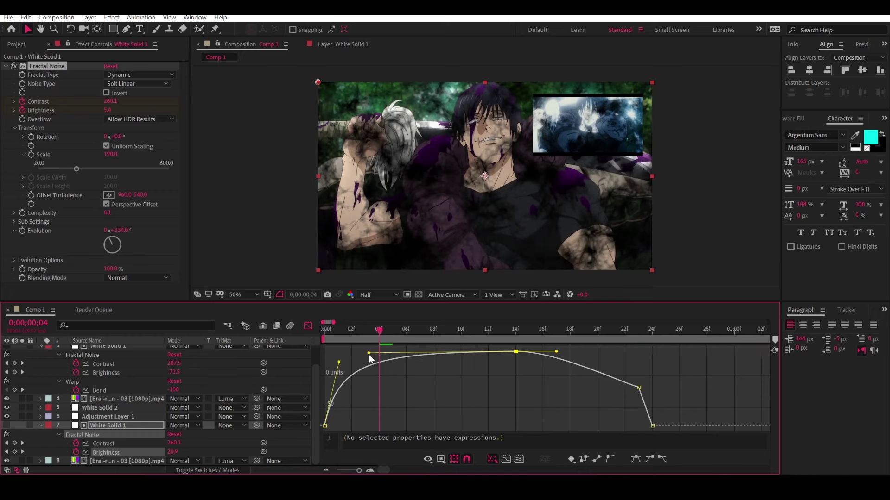
pyautogui.click(308, 325)
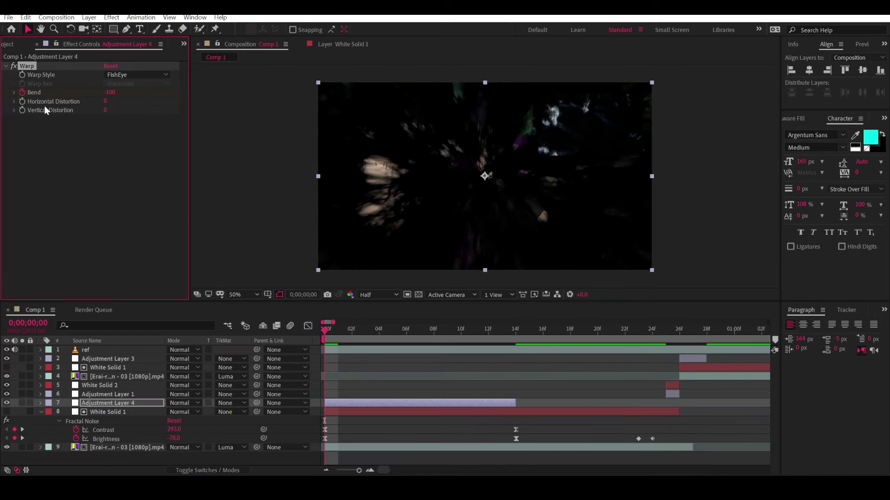
# - Key Adjustment Layer 4's Bend to 0 at frame 12, shift it to 14f, and easy-ease both keyframes
pyautogui.press('u')
pyautogui.moveTo(435, 329); pyautogui.dragTo(486, 330)
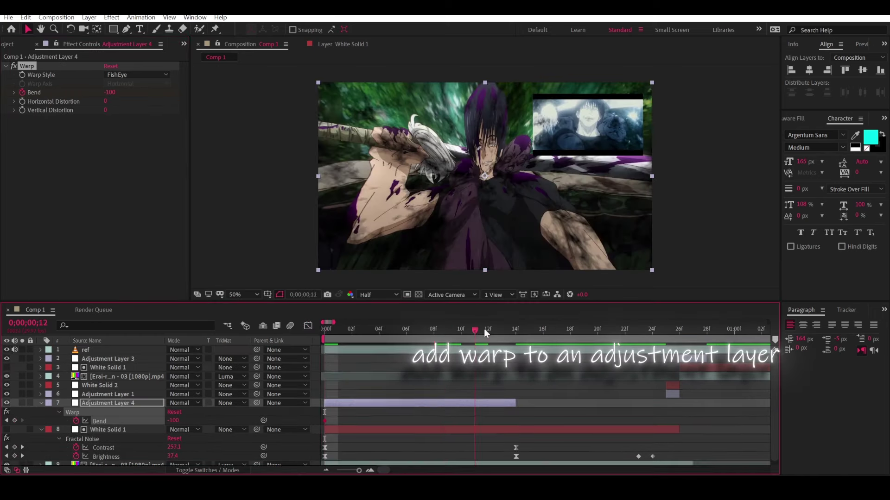
pyautogui.write('0')
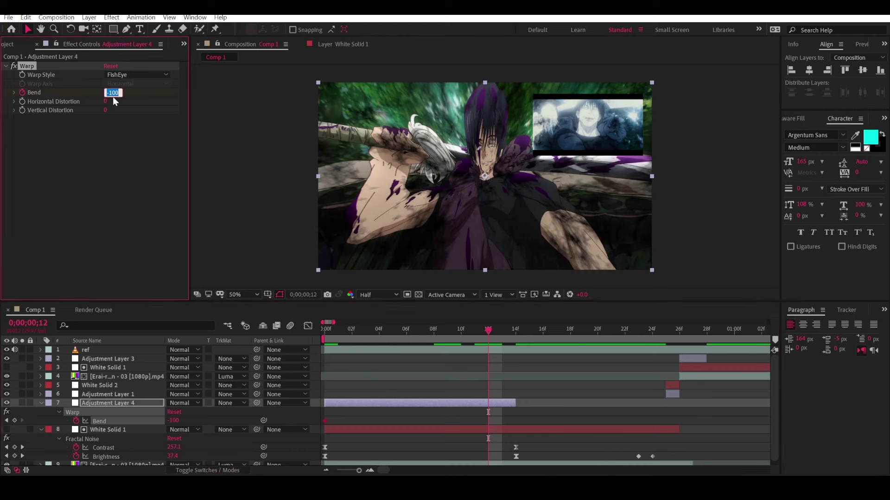
pyautogui.press('Return')
pyautogui.moveTo(488, 421); pyautogui.dragTo(513, 421)
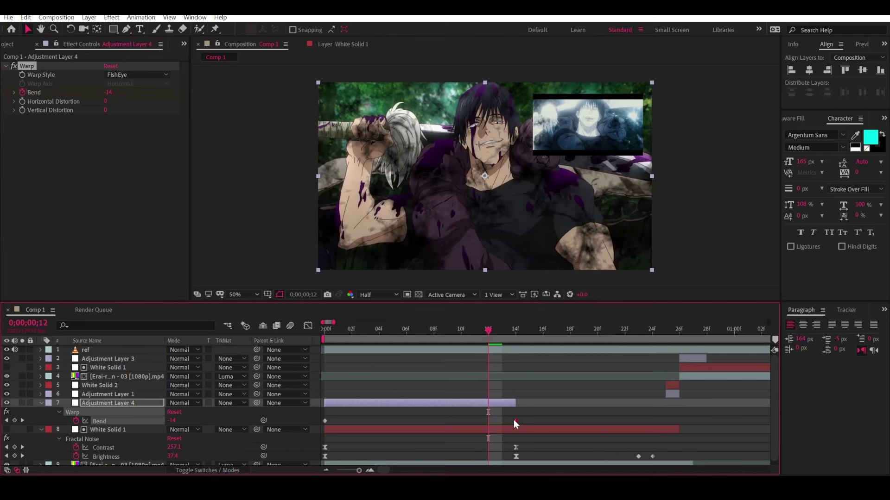
pyautogui.press('F9')
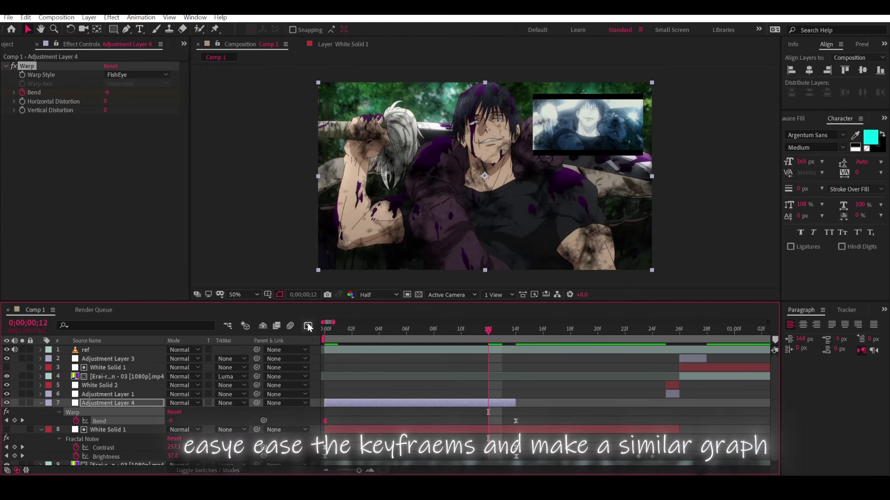
# - In the Bend value graph, pull the first keyframe's handle up for a steep start
pyautogui.click(308, 326)
pyautogui.click(325, 327)
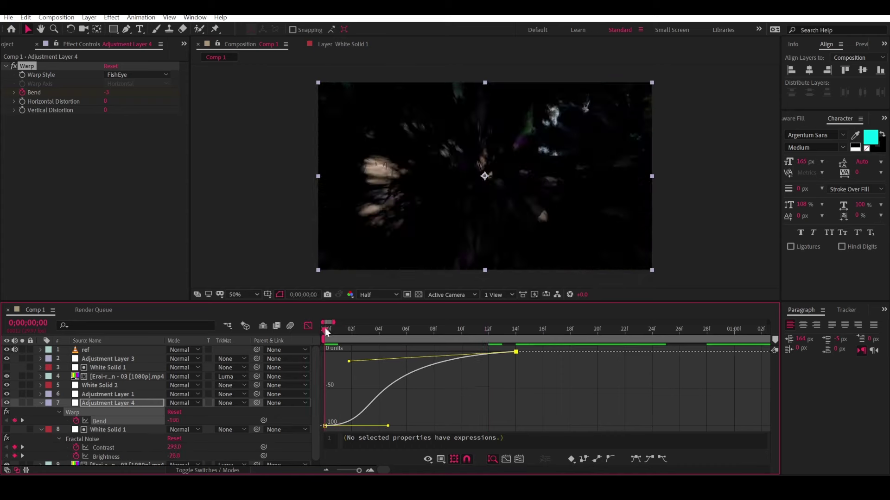
pyautogui.moveTo(388, 425)
pyautogui.mouseDown()
pyautogui.moveTo(328, 363)
pyautogui.moveTo(347, 425)
pyautogui.mouseUp()
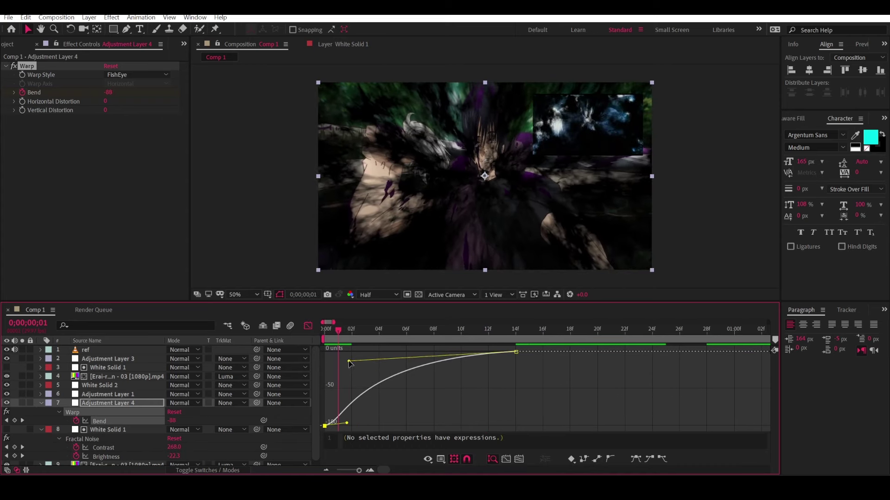
pyautogui.hotkey('shift', 'F3')
# - Move the final Bend keyframe from 14f to 10f and scrub the first frames to check the warp
pyautogui.moveTo(325, 332); pyautogui.dragTo(447, 330)
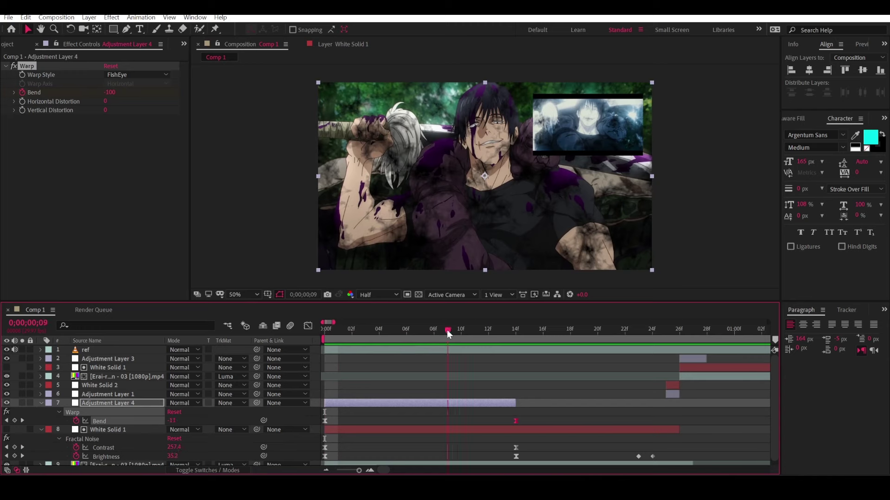
pyautogui.moveTo(516, 421); pyautogui.dragTo(461, 421)
pyautogui.hotkey('shift', 'F3')
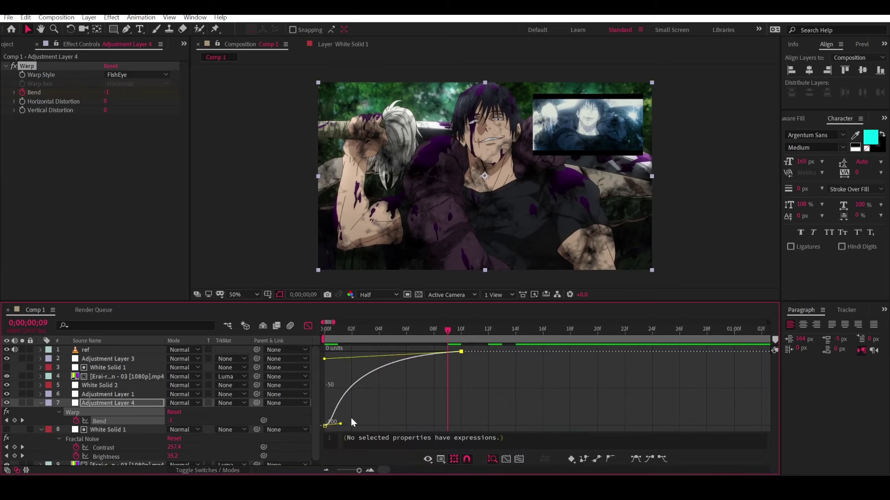
pyautogui.moveTo(322, 329); pyautogui.dragTo(357, 329)
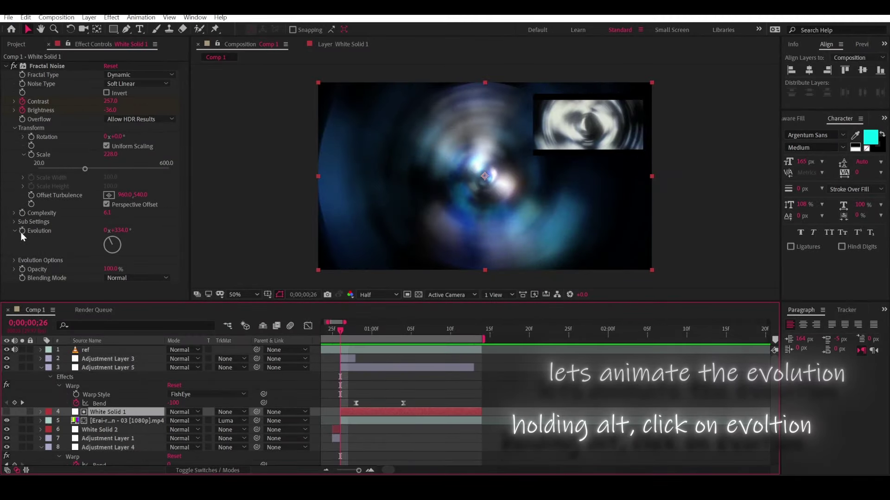
# - Give the first White Solid 1's Evolution the expression time*50
pyautogui.keyDown('alt'); pyautogui.click(22, 232); pyautogui.keyUp('alt')
pyautogui.write('time*')
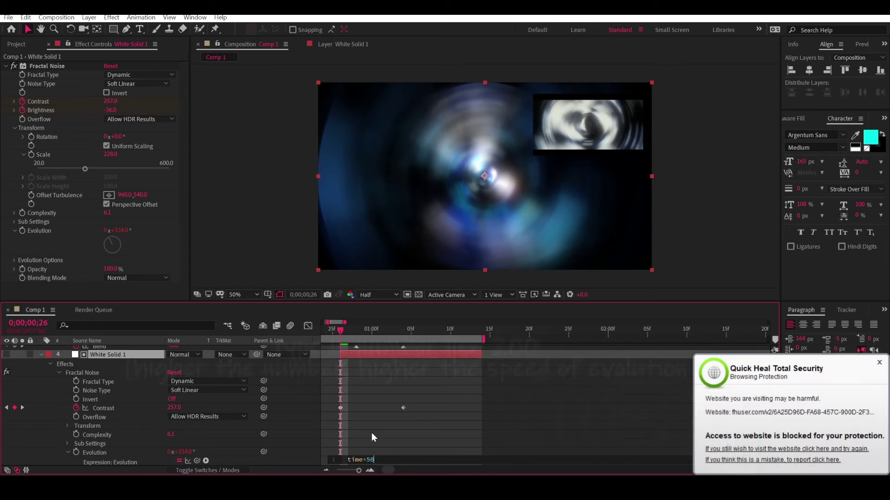
pyautogui.write('50')
pyautogui.click(387, 438)
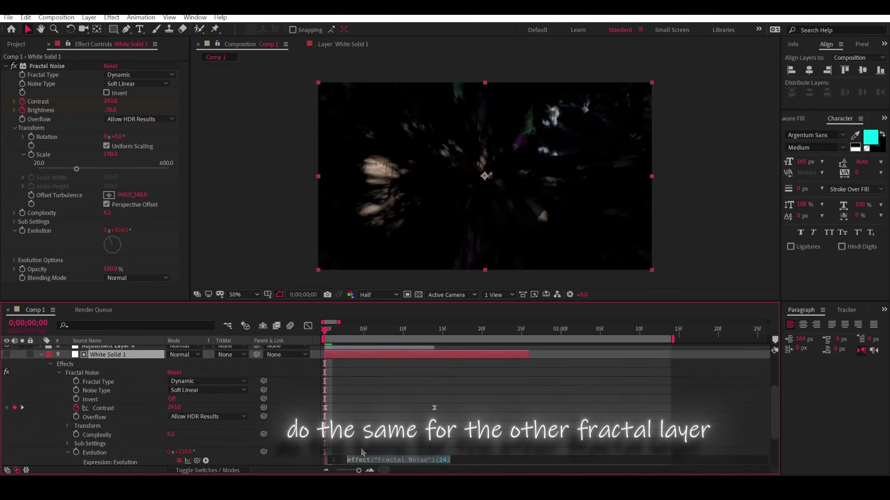
# - Give the other White Solid 1's Evolution the expression time*25 and collapse the layer properties
pyautogui.write('time*250')
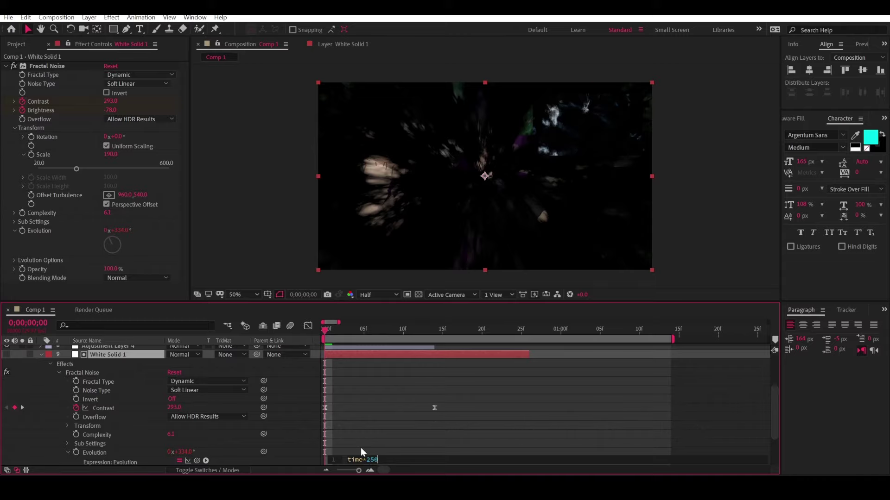
pyautogui.click(360, 443)
pyautogui.scroll(5, 360, 442)
pyautogui.press('space')
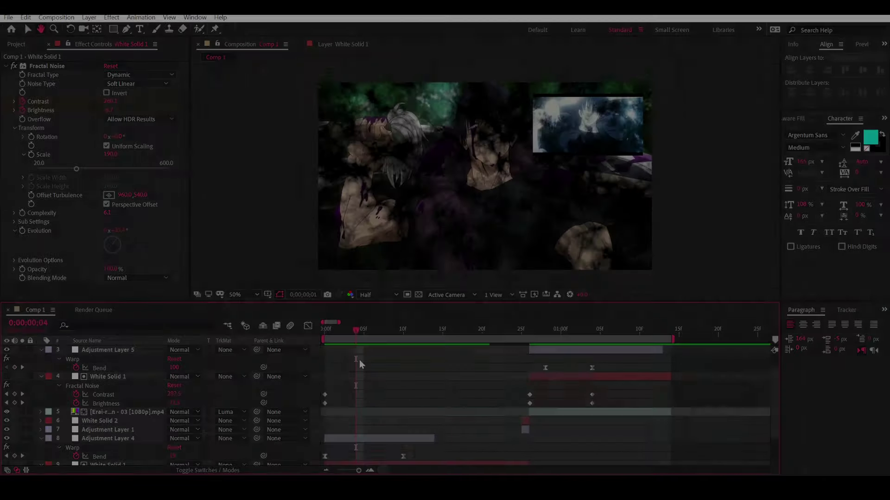
# - Preview the transition, stopping at frame 11 and scrubbing back through it to check
pyautogui.press('u')
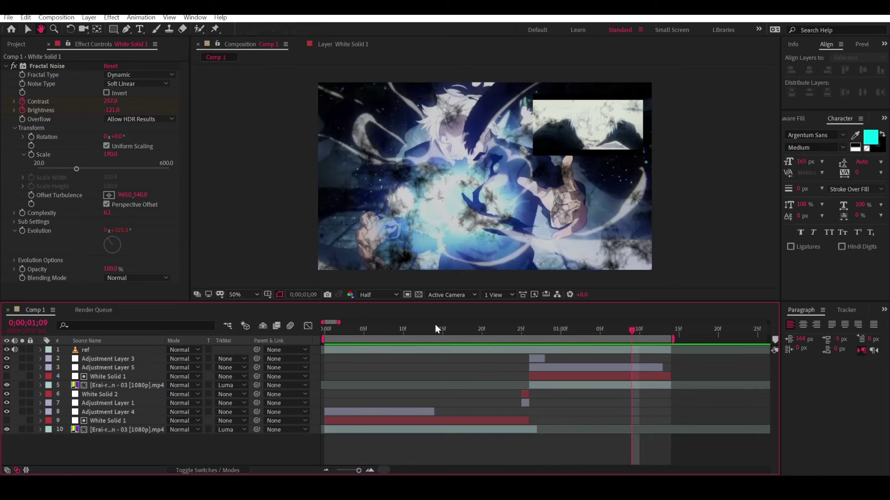
pyautogui.click(411, 330)
pyautogui.moveTo(425, 330)
pyautogui.mouseDown()
pyautogui.moveTo(481, 329)
pyautogui.moveTo(296, 329)
pyautogui.moveTo(468, 332)
pyautogui.moveTo(328, 332)
pyautogui.mouseUp()
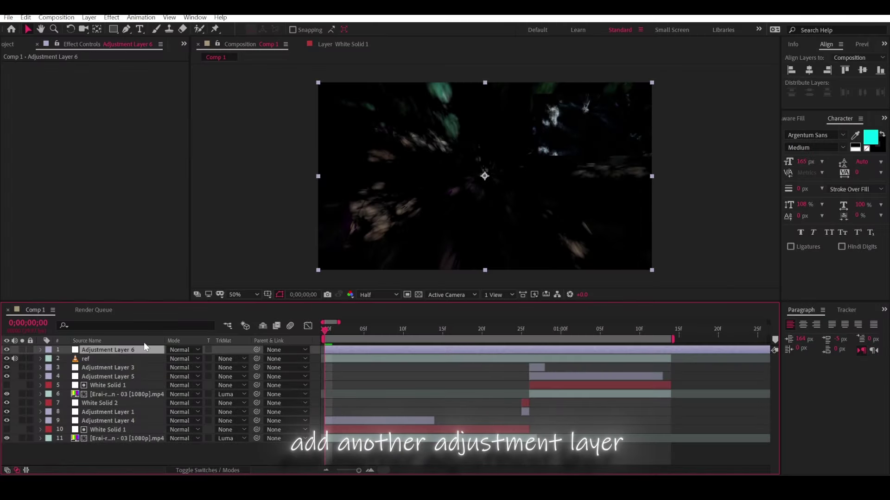
# - Move Adjustment Layer 6 below ref, apply S_Flicker from the effect search, and preview it
pyautogui.moveTo(127, 360); pyautogui.dragTo(130, 360)
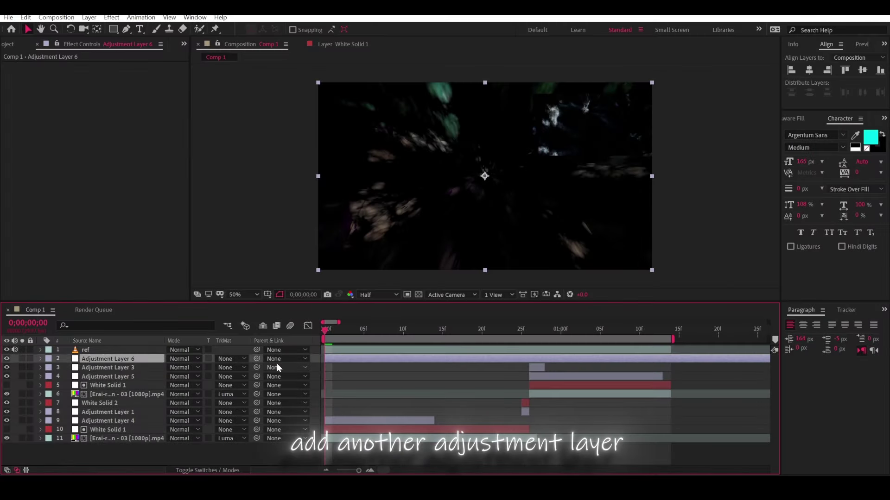
pyautogui.hotkey('ctrl', 'space')
pyautogui.write('fl')
pyautogui.press('BackSpace')
pyautogui.press('BackSpace')
pyautogui.write('s_flicker')
pyautogui.press('Return')
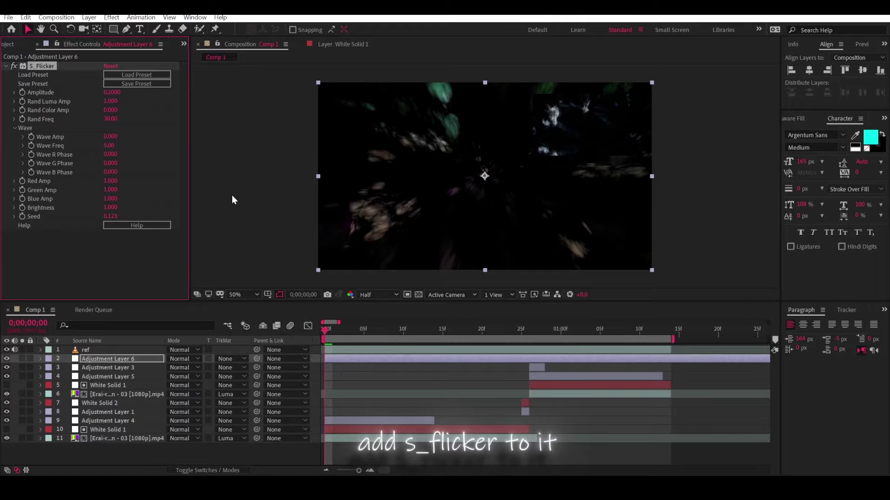
pyautogui.press('space')
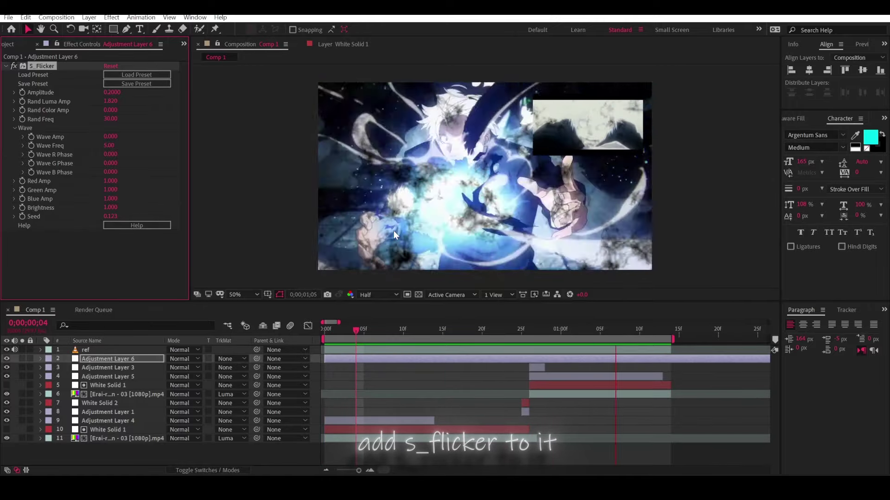